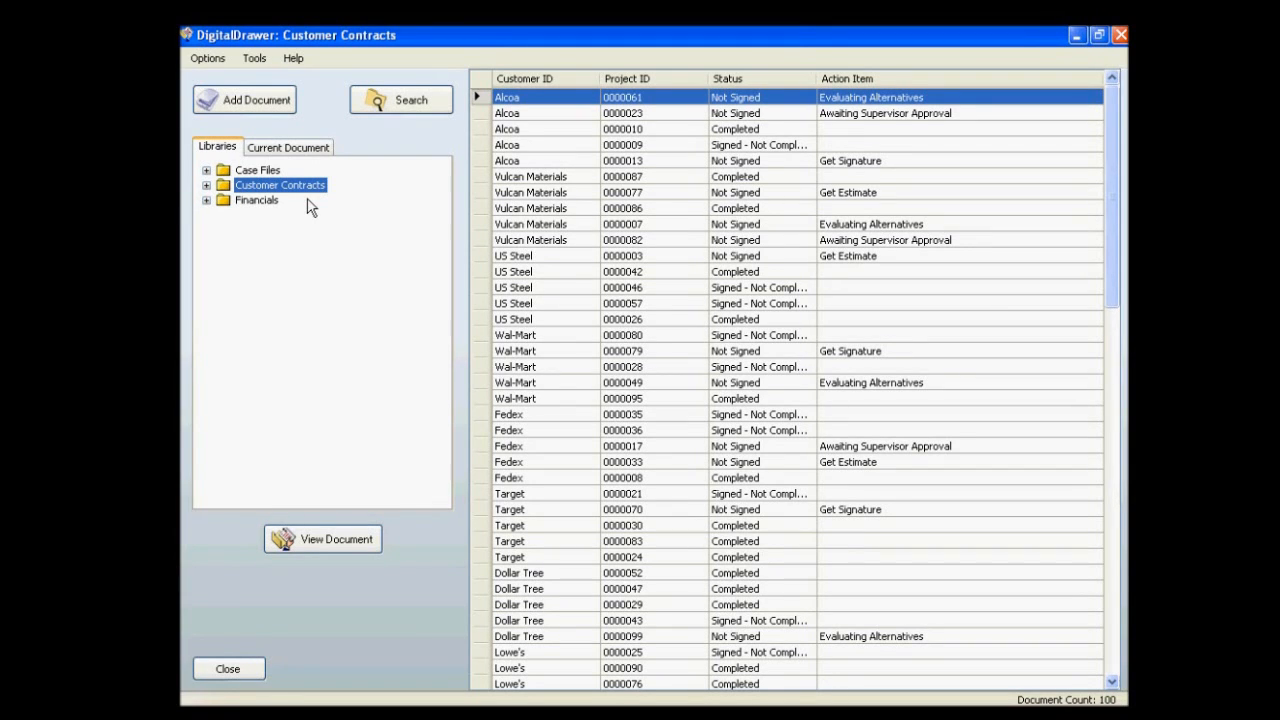
Browse the document lists of the Customer Contracts and Financials libraries, then return to the Case Files library.
{"action": "left_click", "coordinate": [279, 172]}
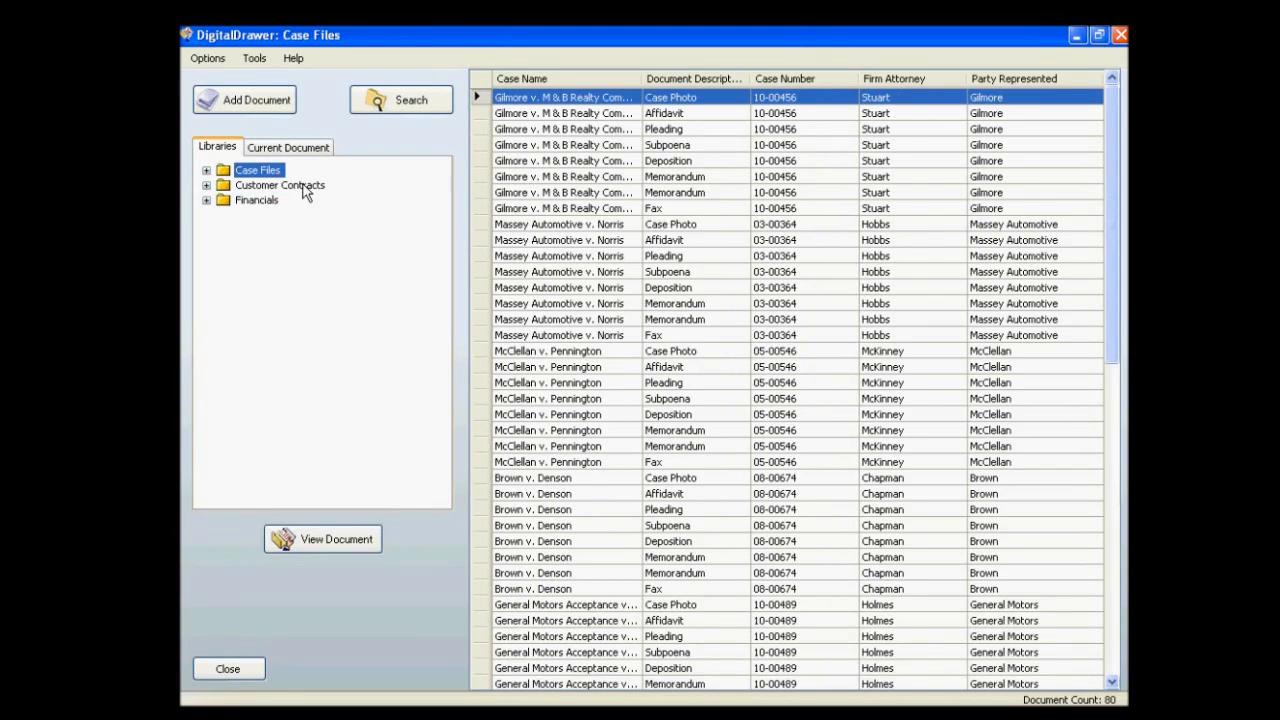
{"action": "left_click", "coordinate": [306, 191]}
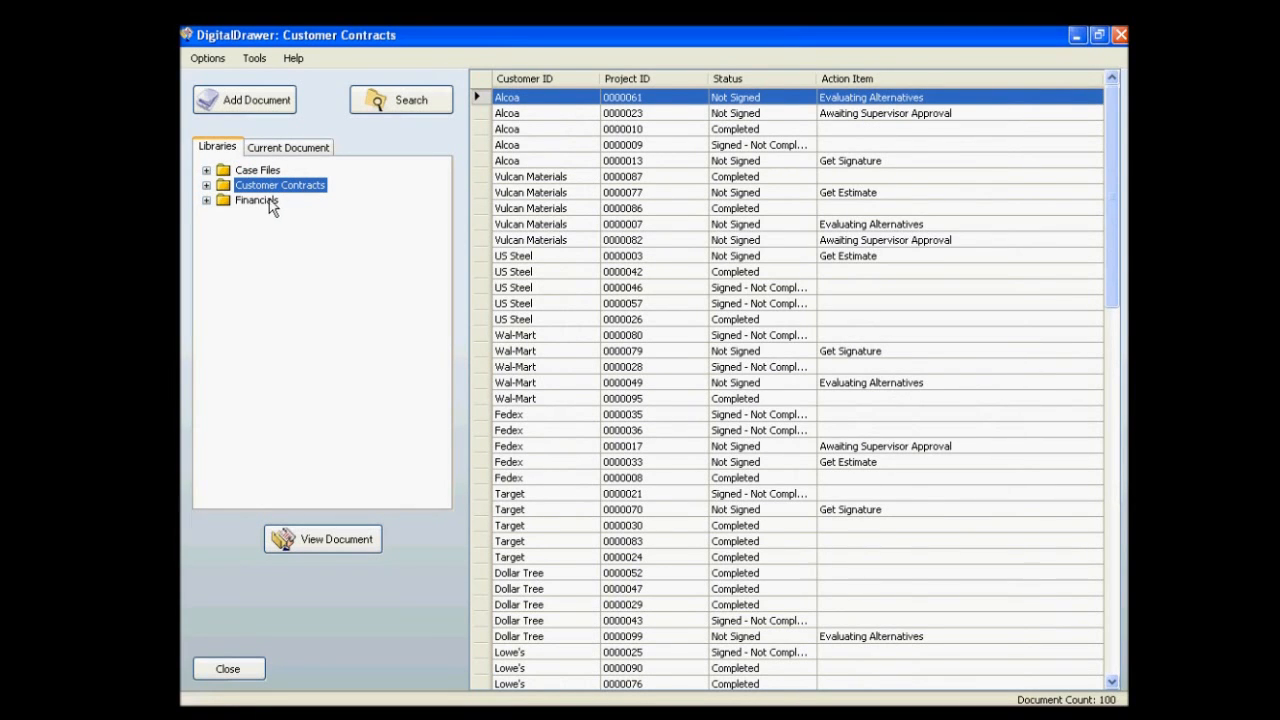
{"action": "left_click", "coordinate": [267, 203]}
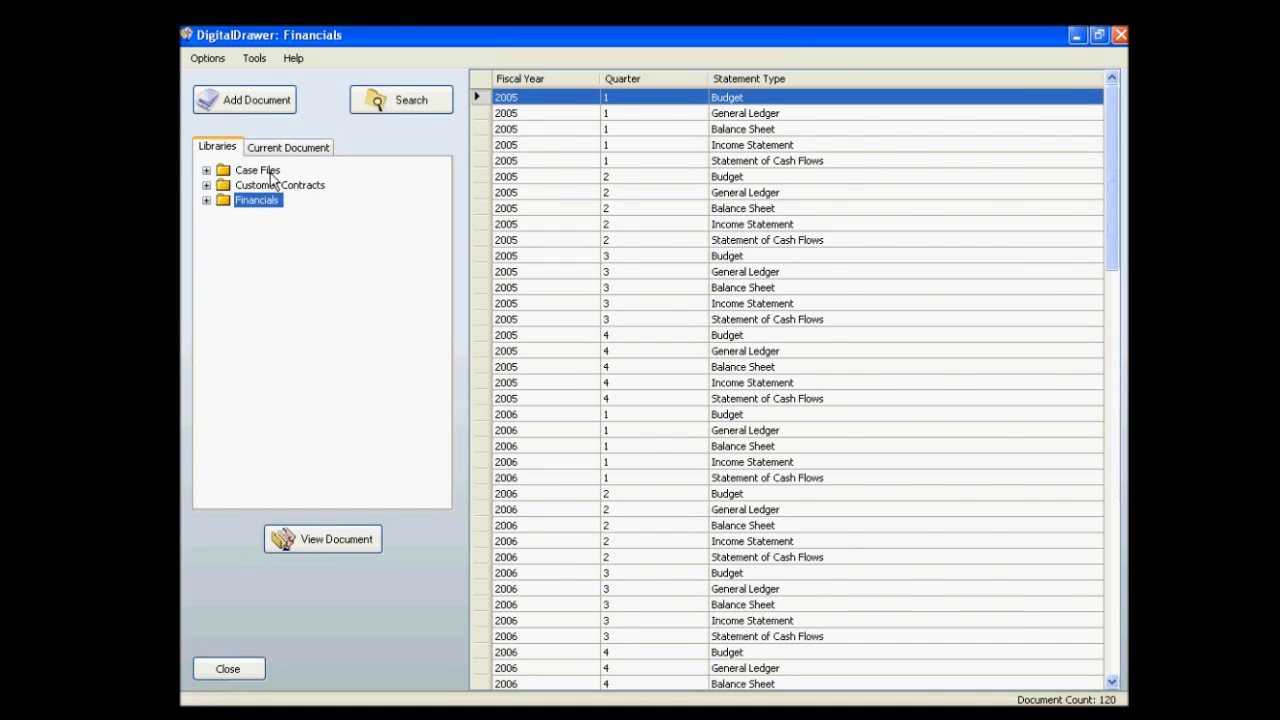
{"action": "left_click", "coordinate": [262, 171]}
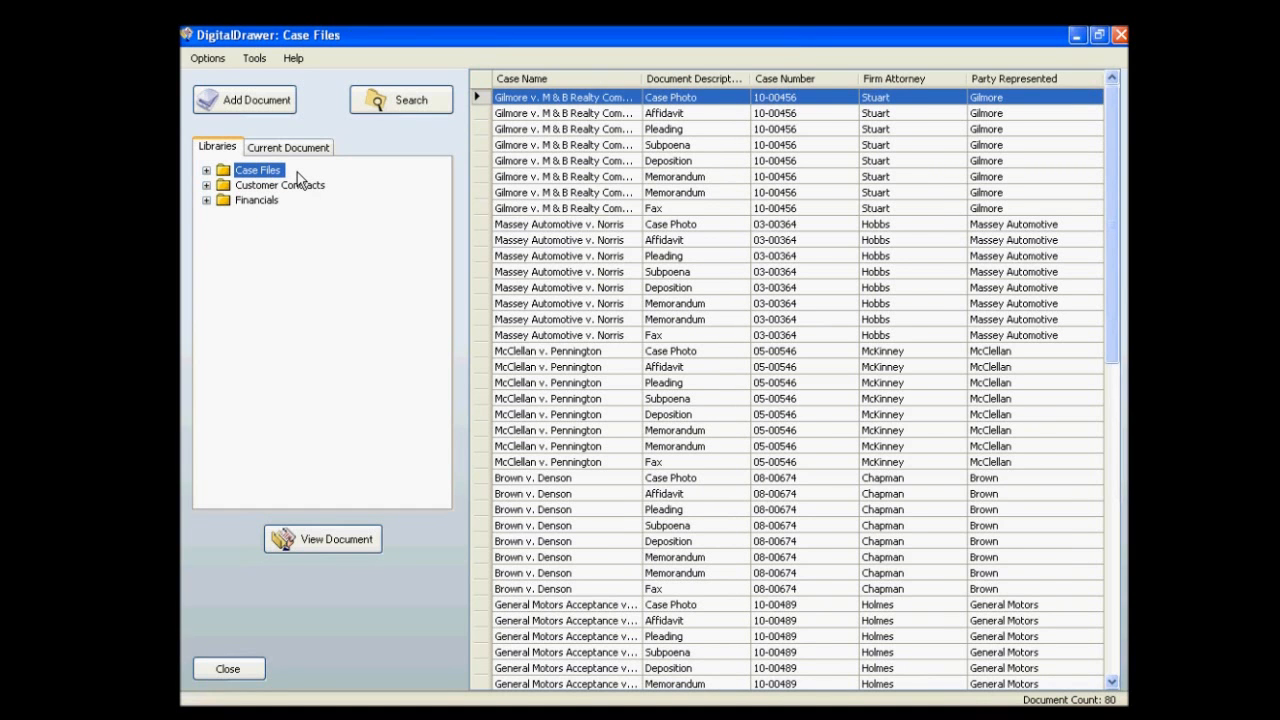
View the Case Photo document of the Massey Automotive case in the document viewer and close it.
{"action": "left_click", "coordinate": [518, 193]}
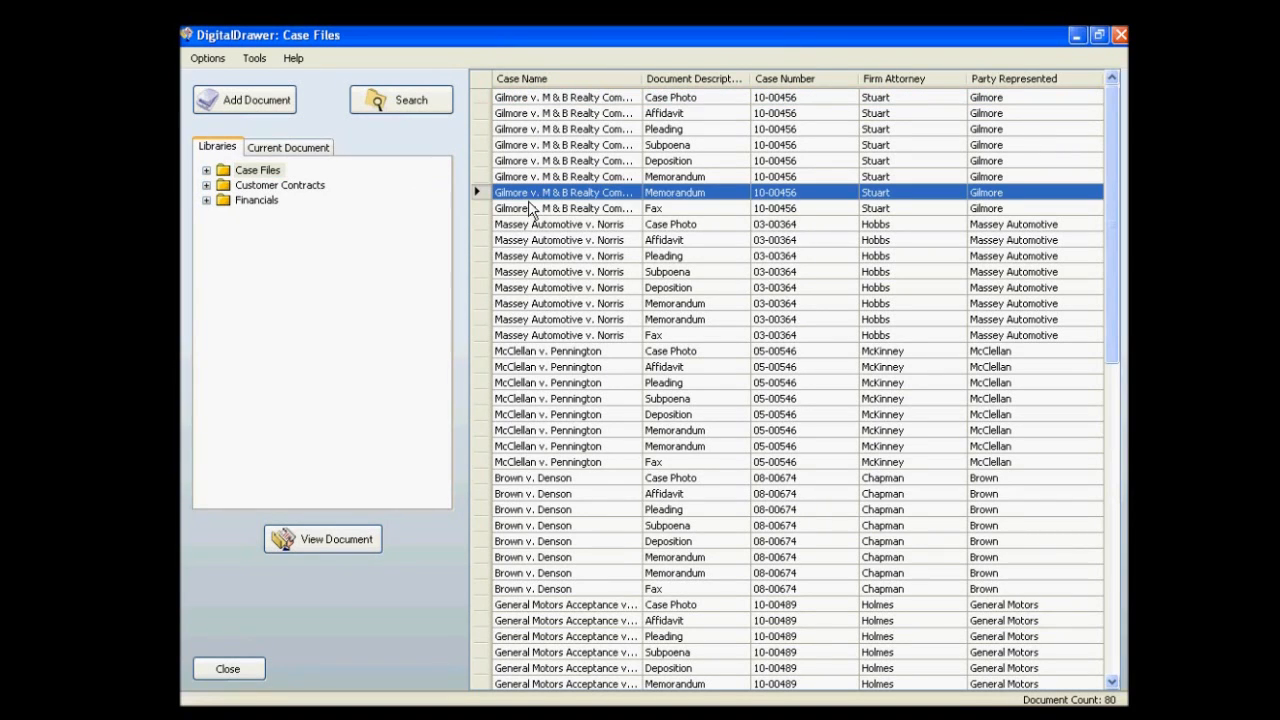
{"action": "left_click", "coordinate": [526, 209]}
{"action": "left_click", "coordinate": [518, 241]}
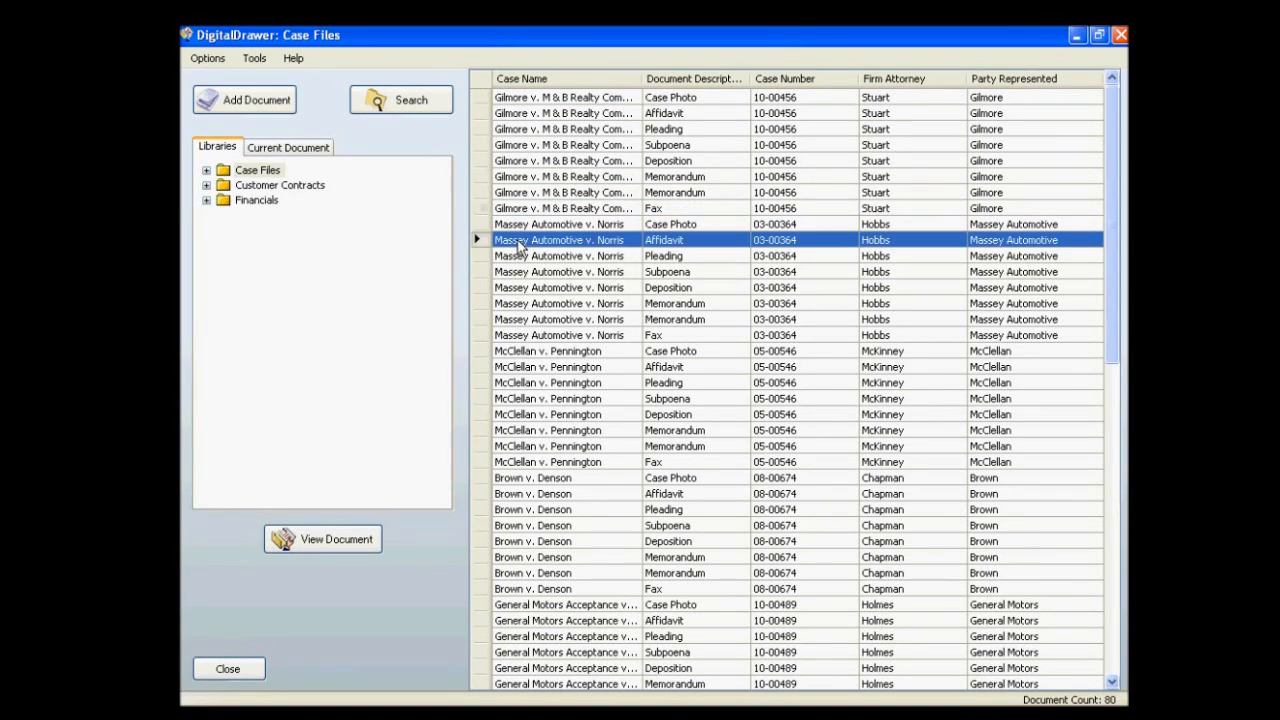
{"action": "left_click", "coordinate": [527, 225]}
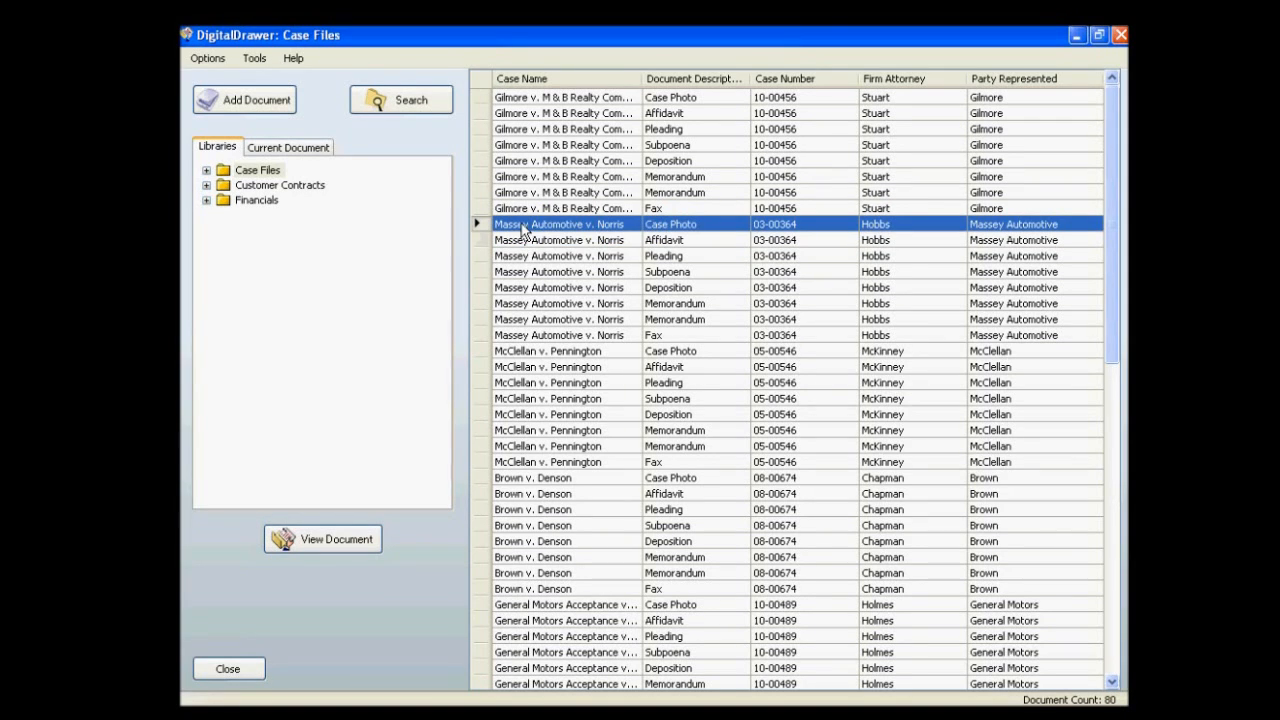
{"action": "double_click", "coordinate": [532, 226]}
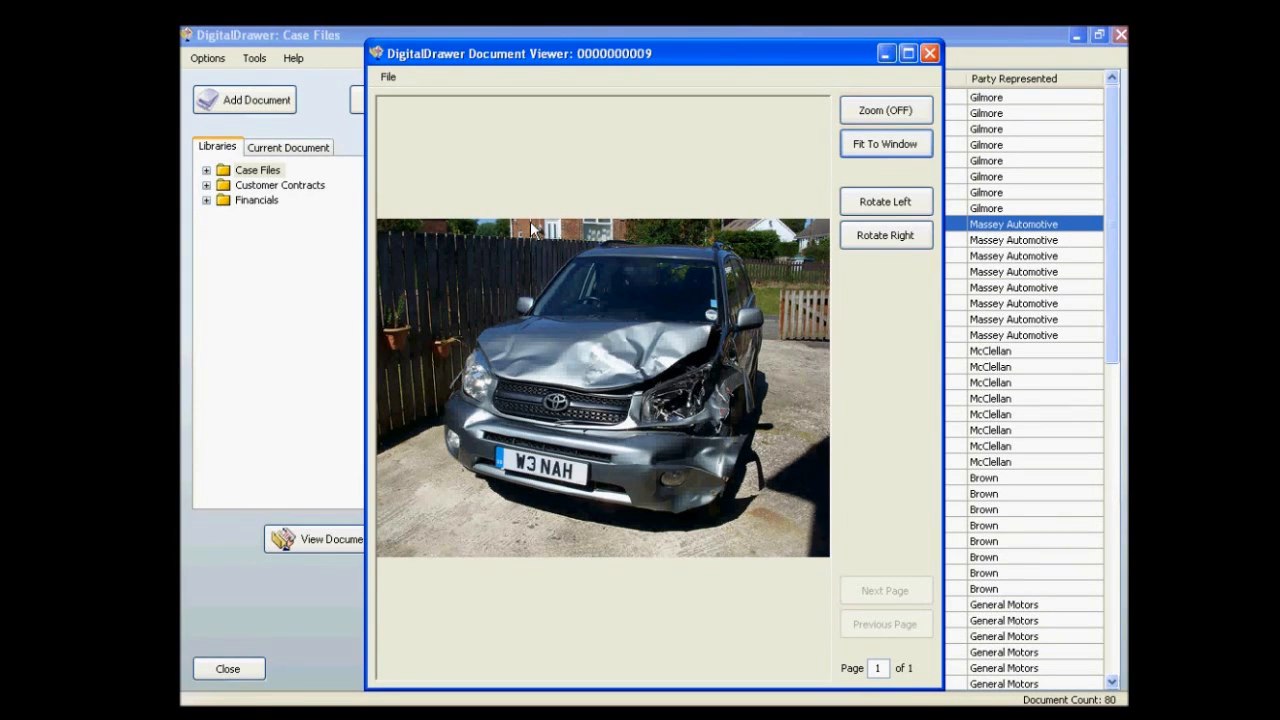
{"action": "left_click", "coordinate": [930, 53]}
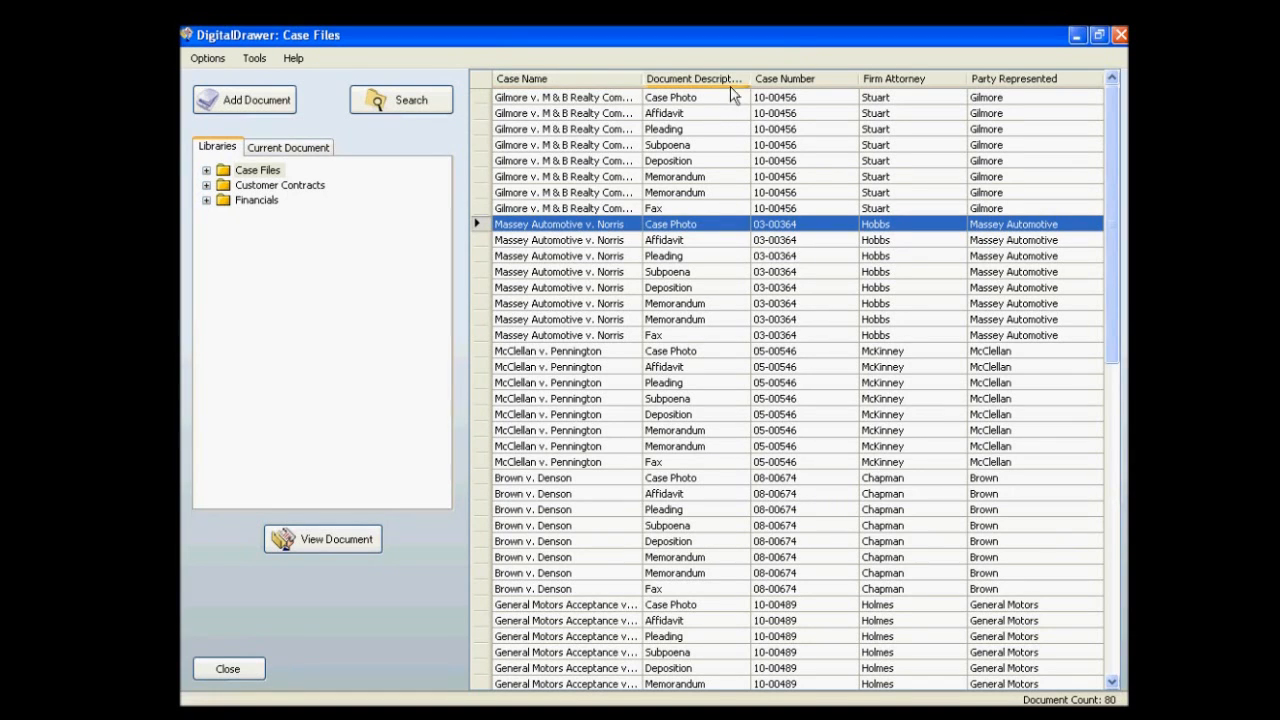
Widen the Document Description column to show its full heading and sort the case files by it in descending order.
{"action": "left_click_drag", "start_coordinate": [752, 79], "coordinate": [778, 79]}
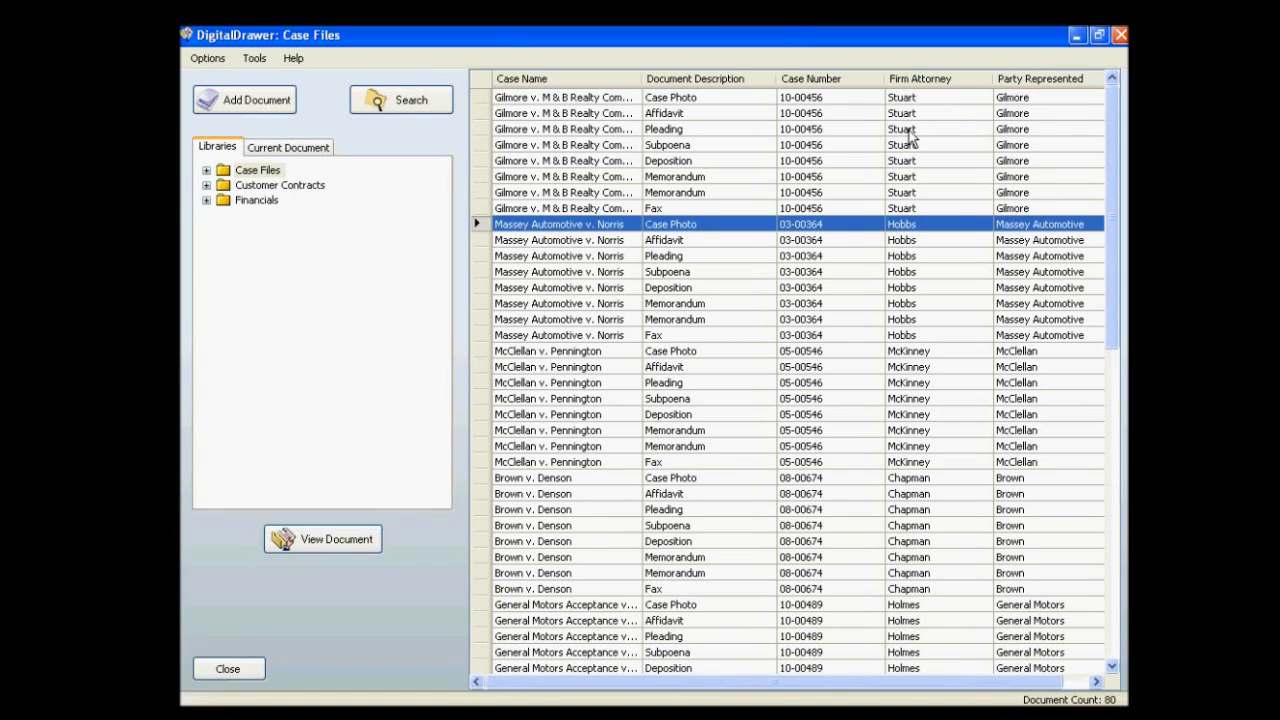
{"action": "left_click", "coordinate": [752, 77]}
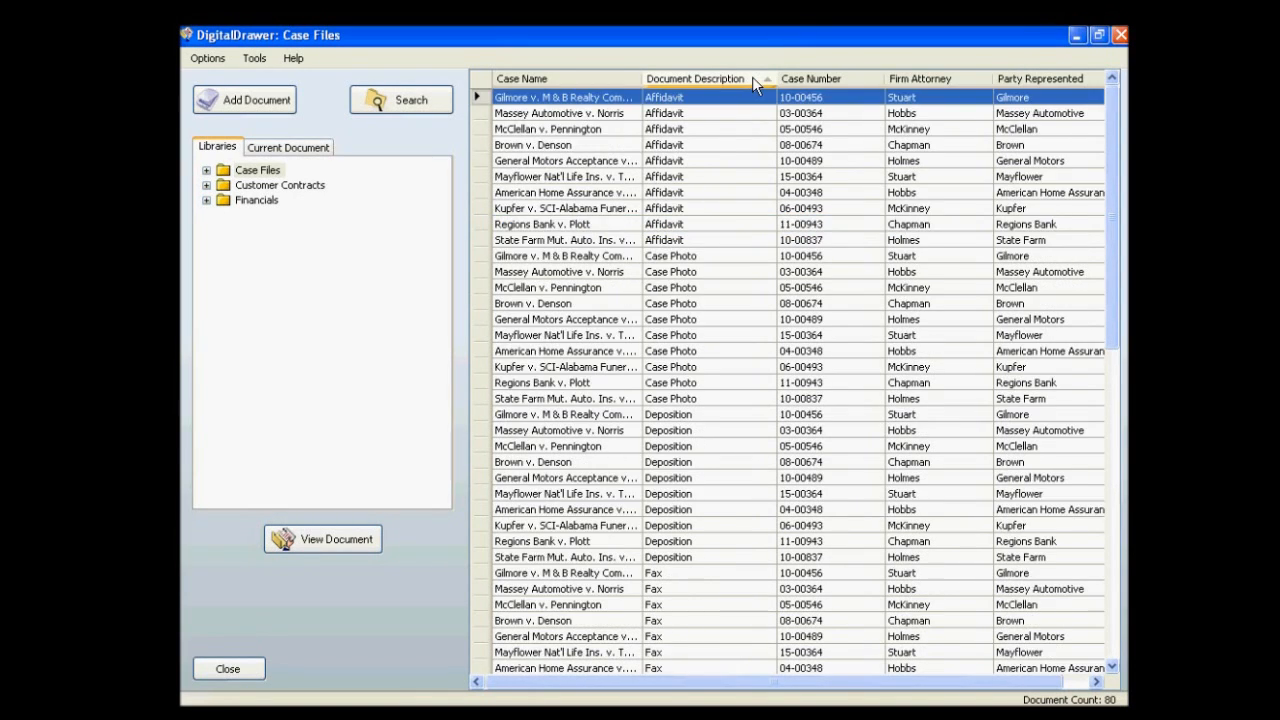
{"action": "left_click", "coordinate": [752, 77]}
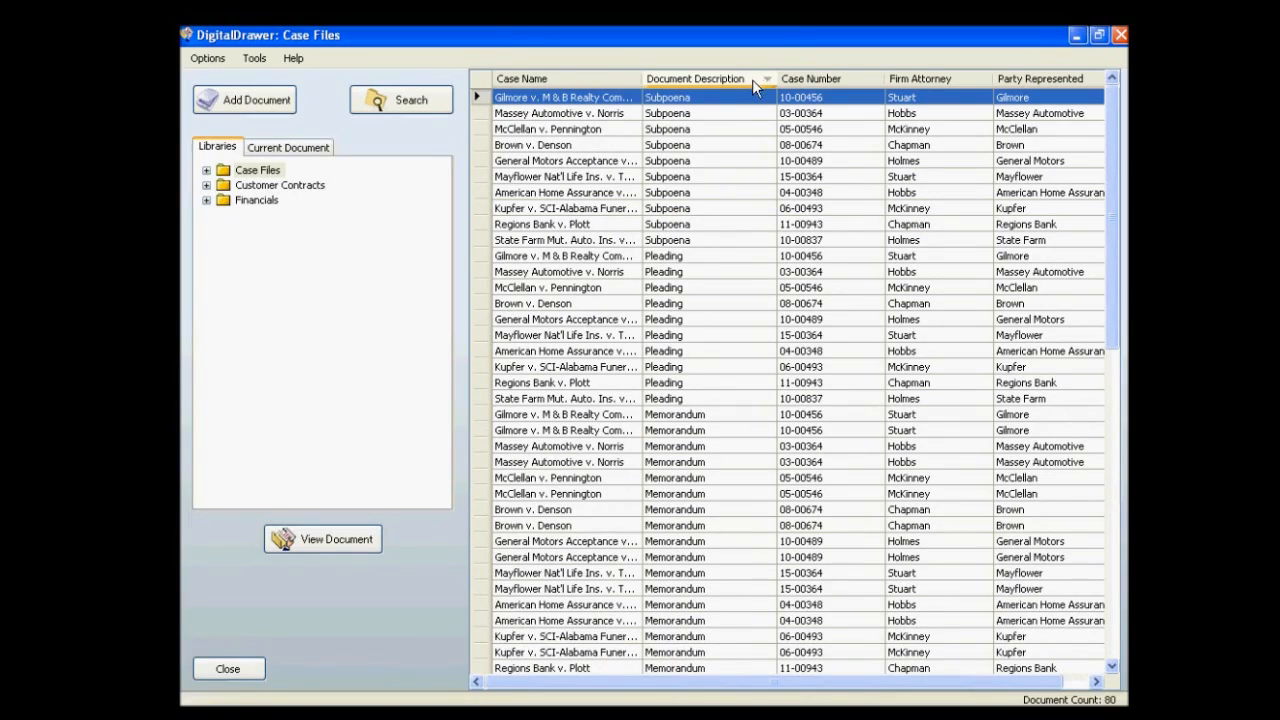
{"action": "left_click_drag", "start_coordinate": [1114, 172], "coordinate": [1104, 357]}
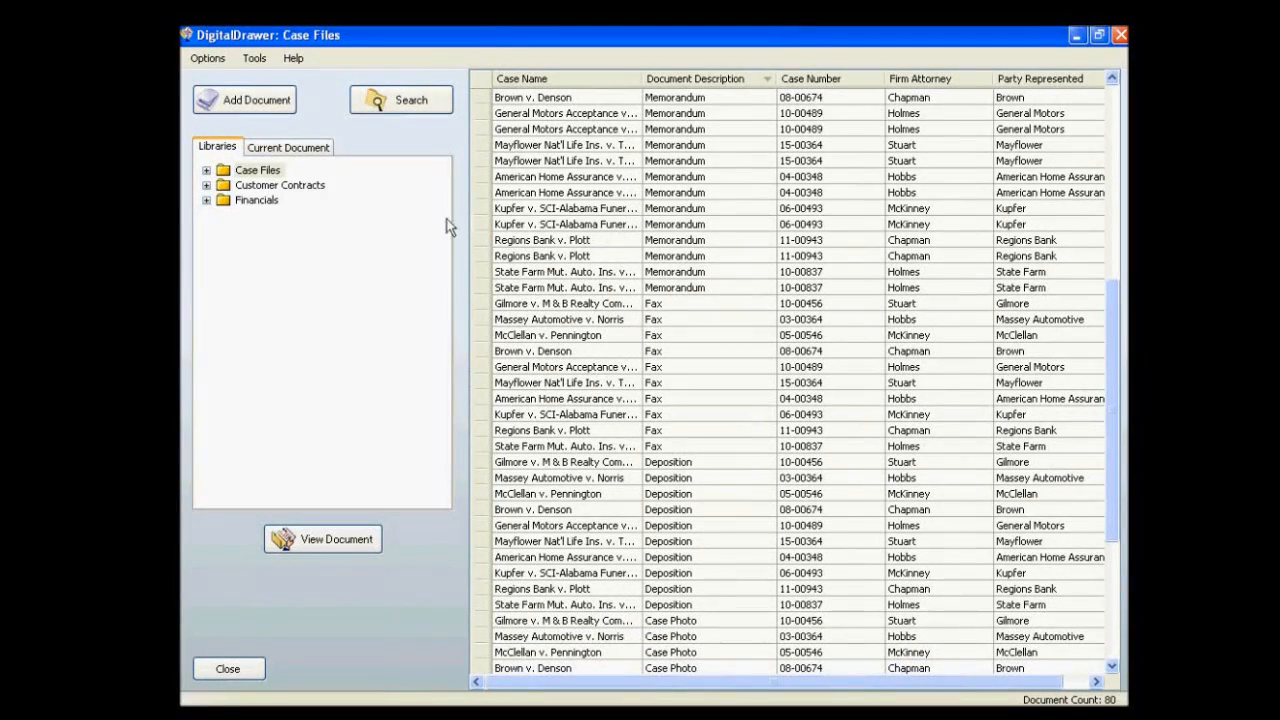
Expand Case Files and its second case folder, and list that case's Affidavit documents.
{"action": "left_click", "coordinate": [207, 170]}
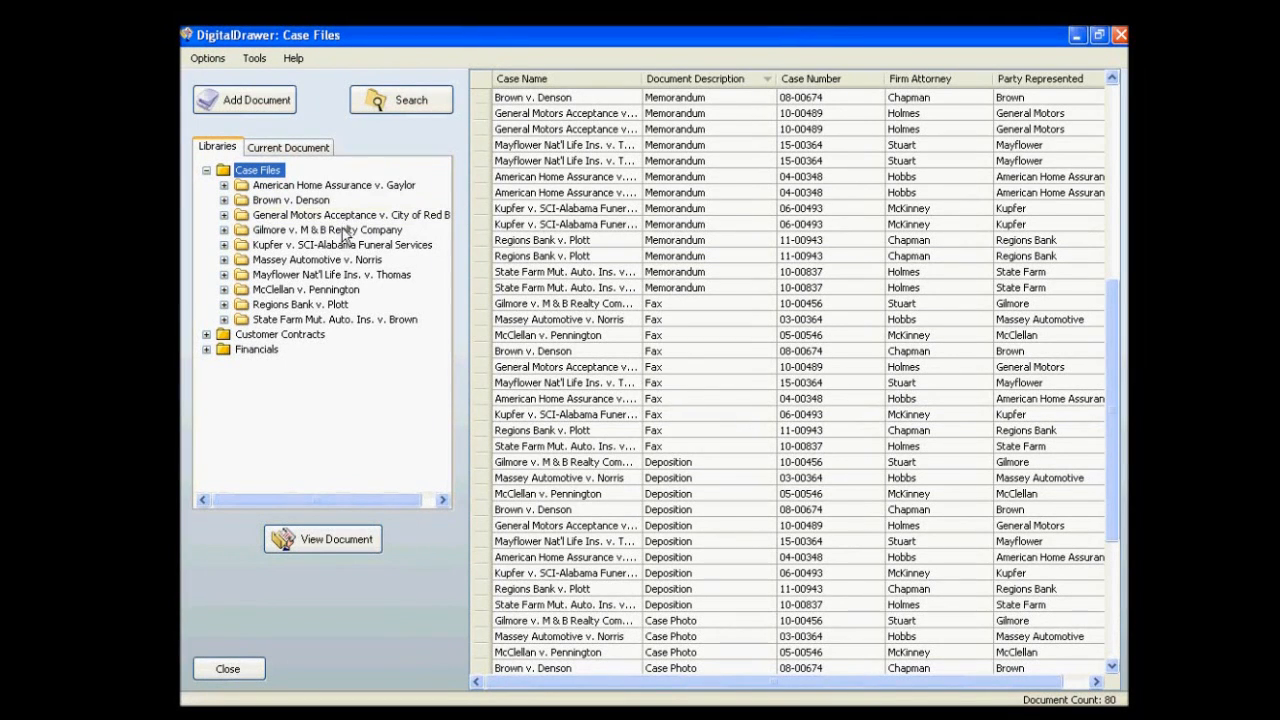
{"action": "left_click", "coordinate": [293, 201]}
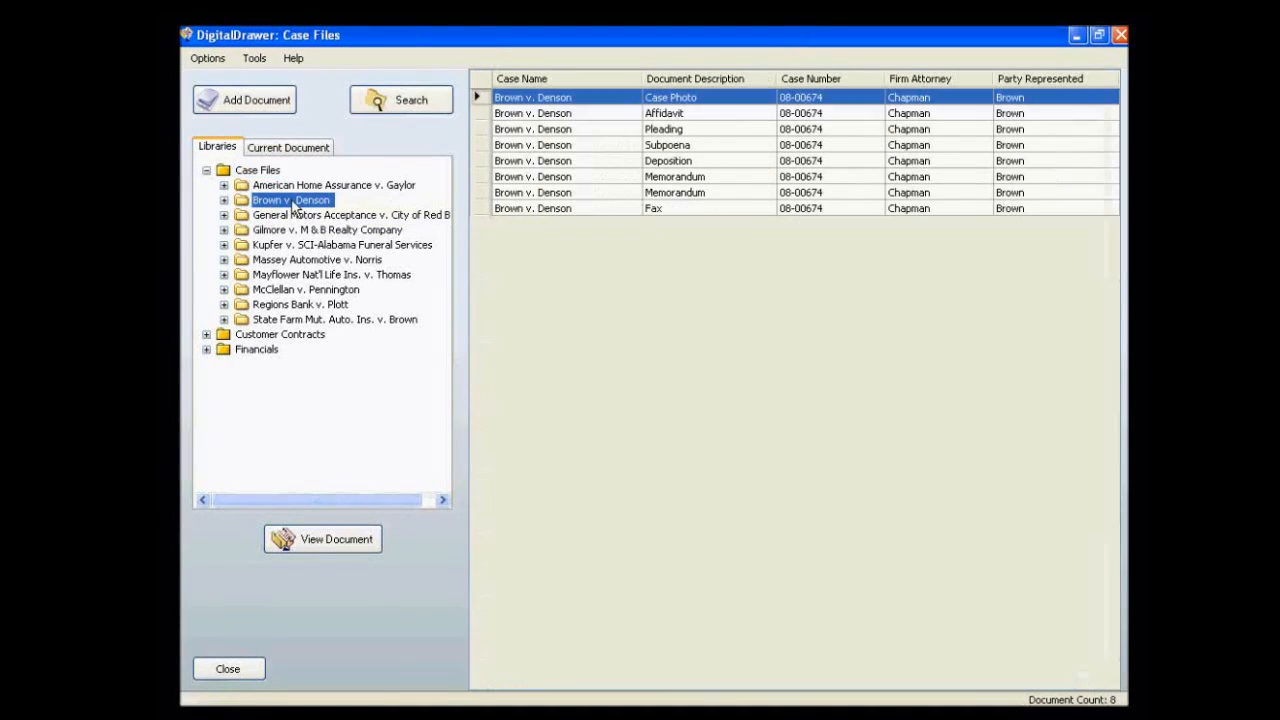
{"action": "left_click", "coordinate": [716, 98]}
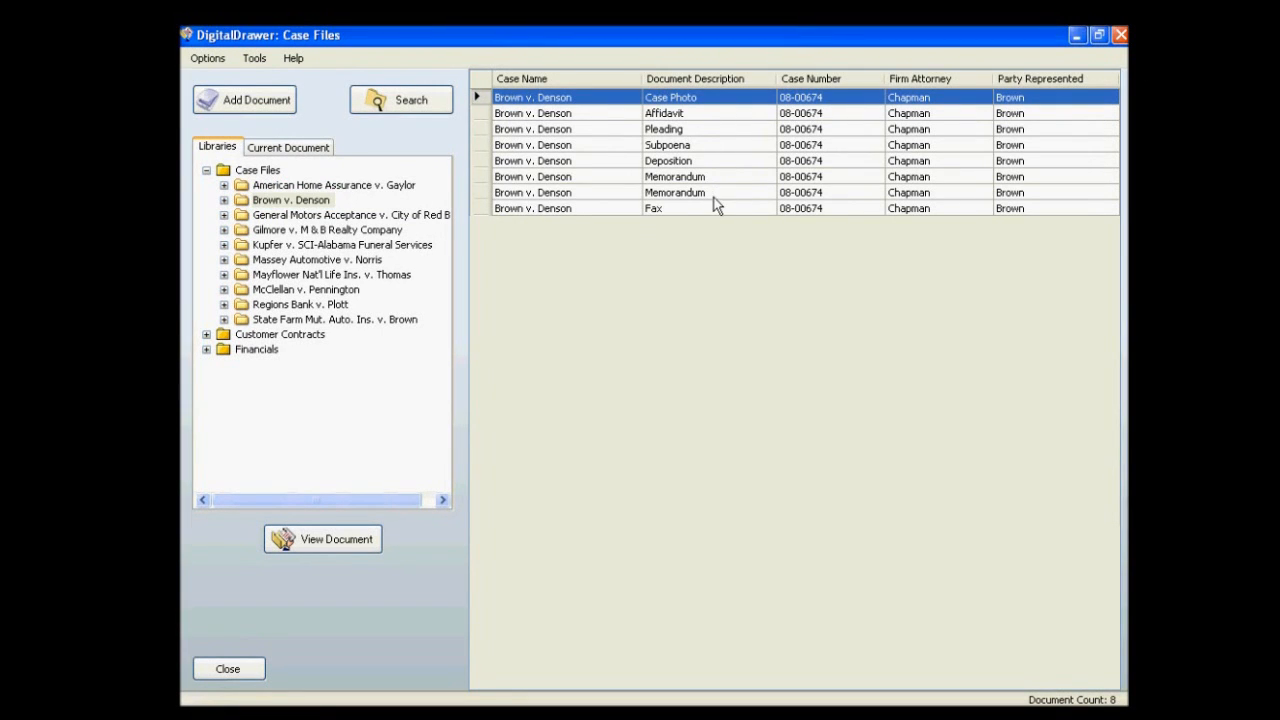
{"action": "left_click", "coordinate": [224, 200]}
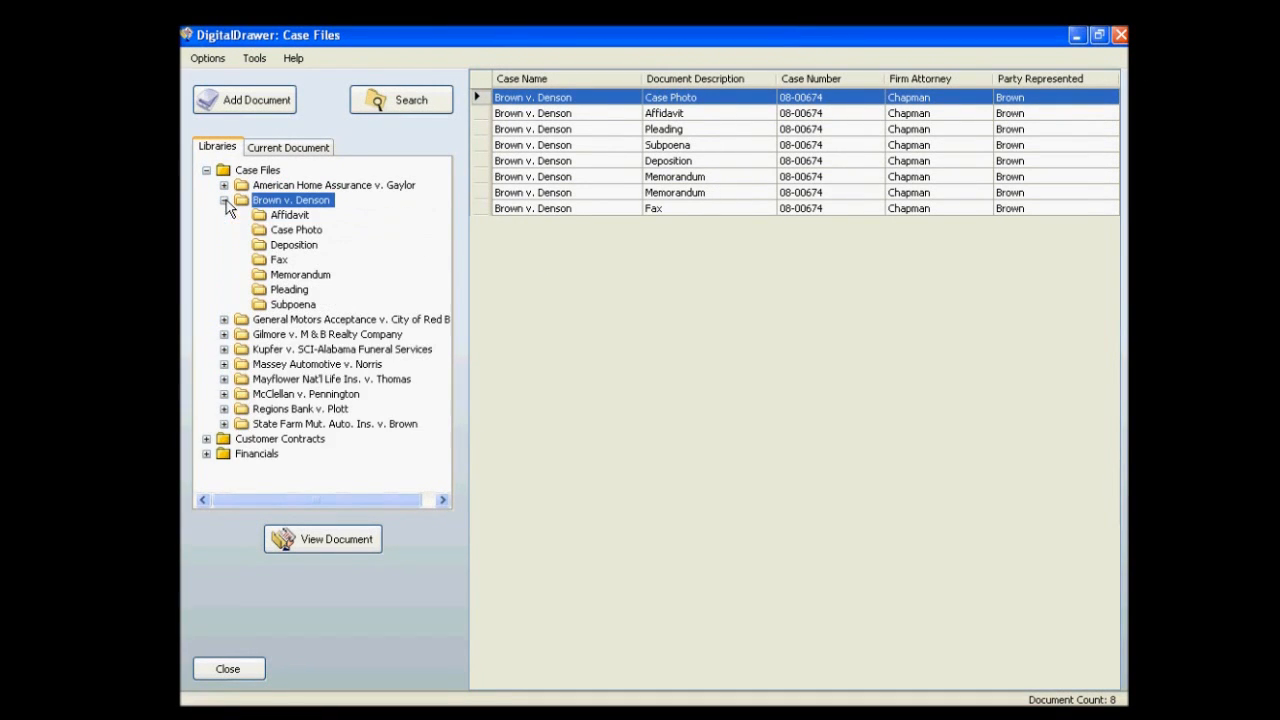
{"action": "left_click", "coordinate": [286, 218]}
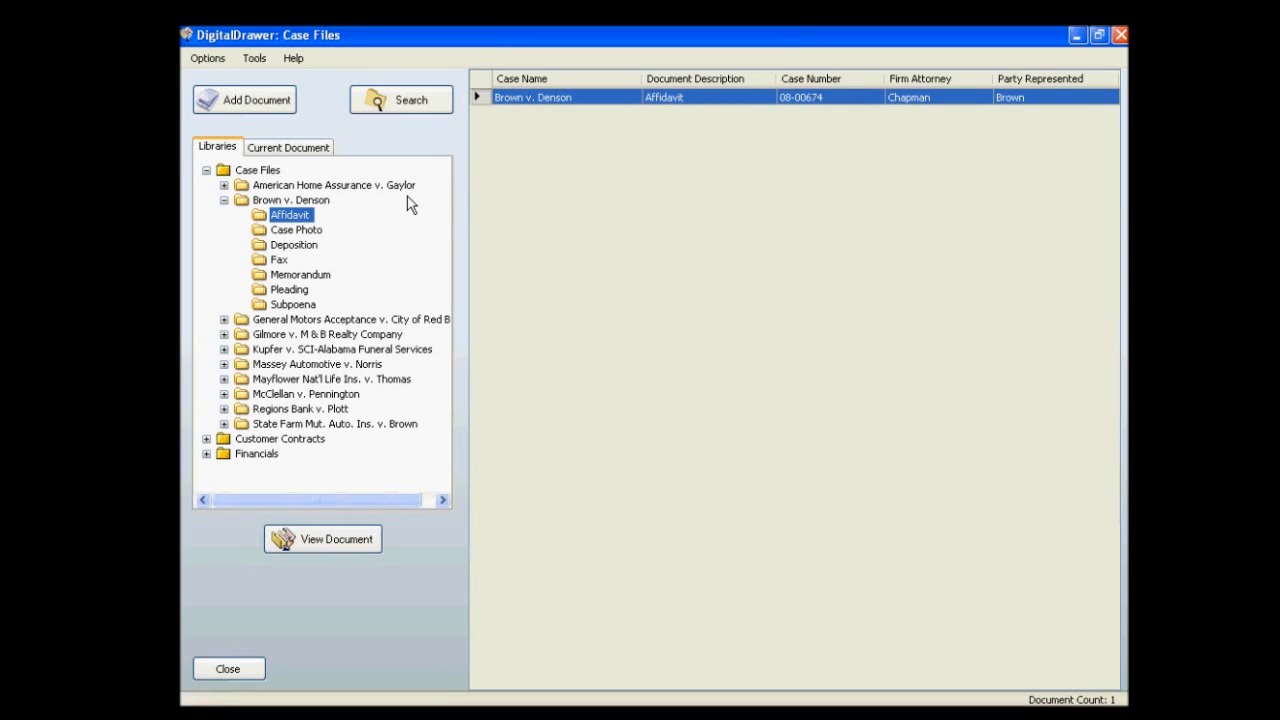
{"action": "left_click", "coordinate": [538, 127]}
Open the document search for Case Files and check the suggestions and choices offered for Case Name.
{"action": "left_click", "coordinate": [437, 108]}
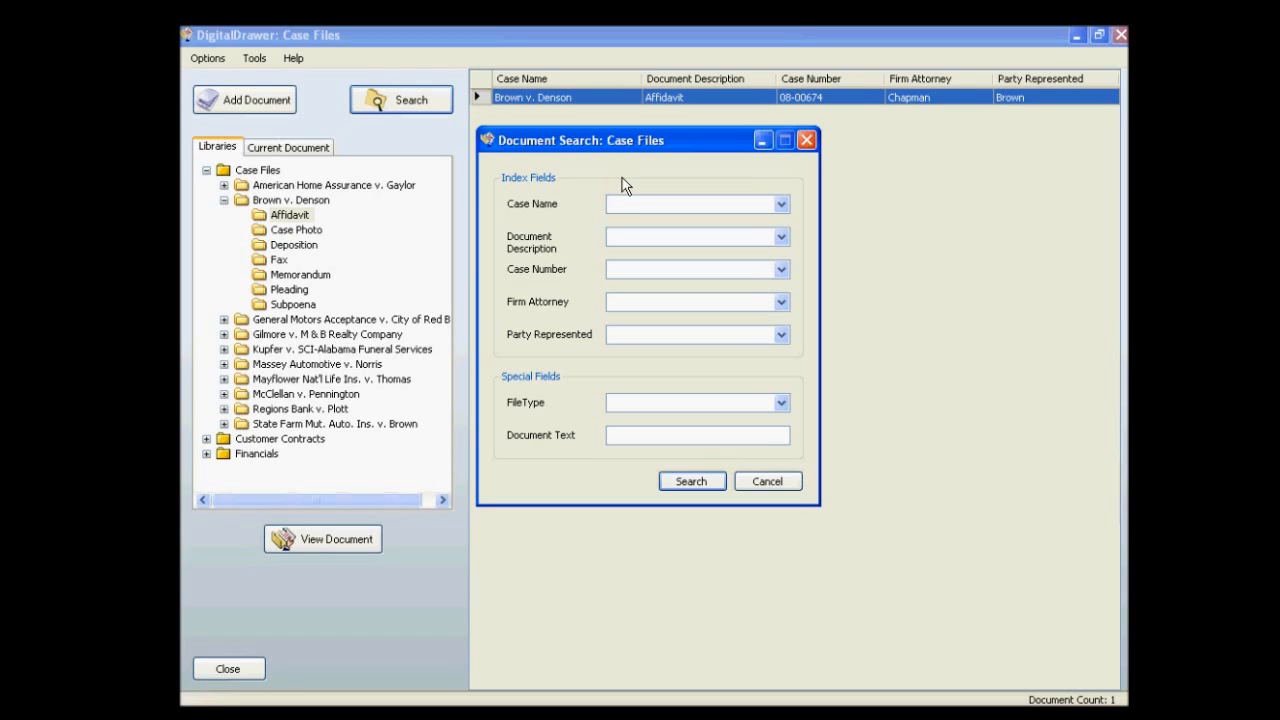
{"action": "type", "text": "B"}
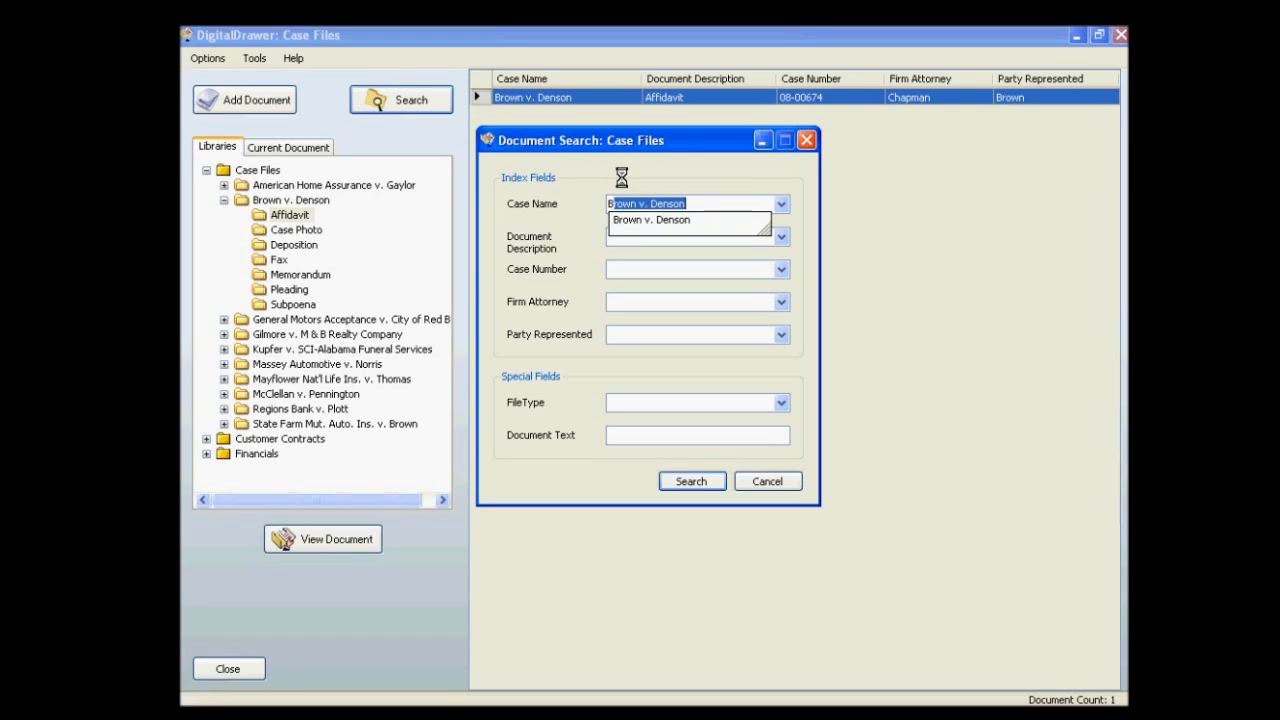
{"action": "key", "text": "BackSpace"}
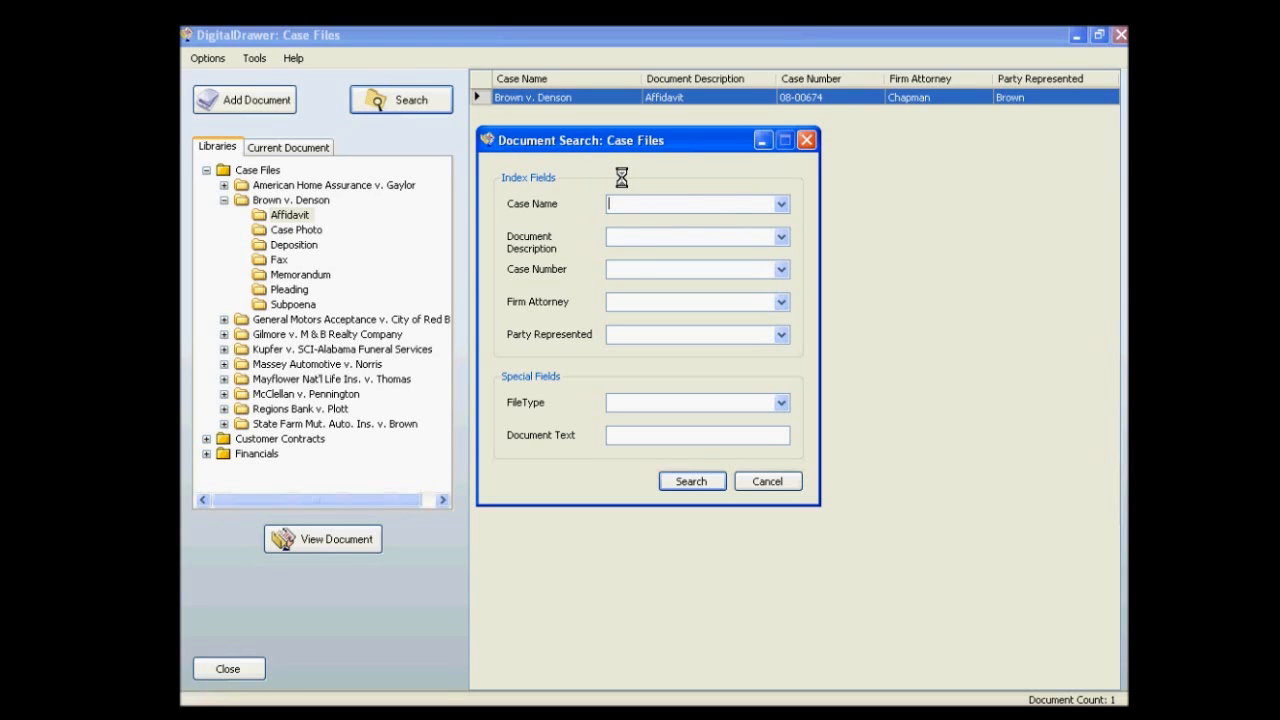
{"action": "left_click", "coordinate": [781, 204]}
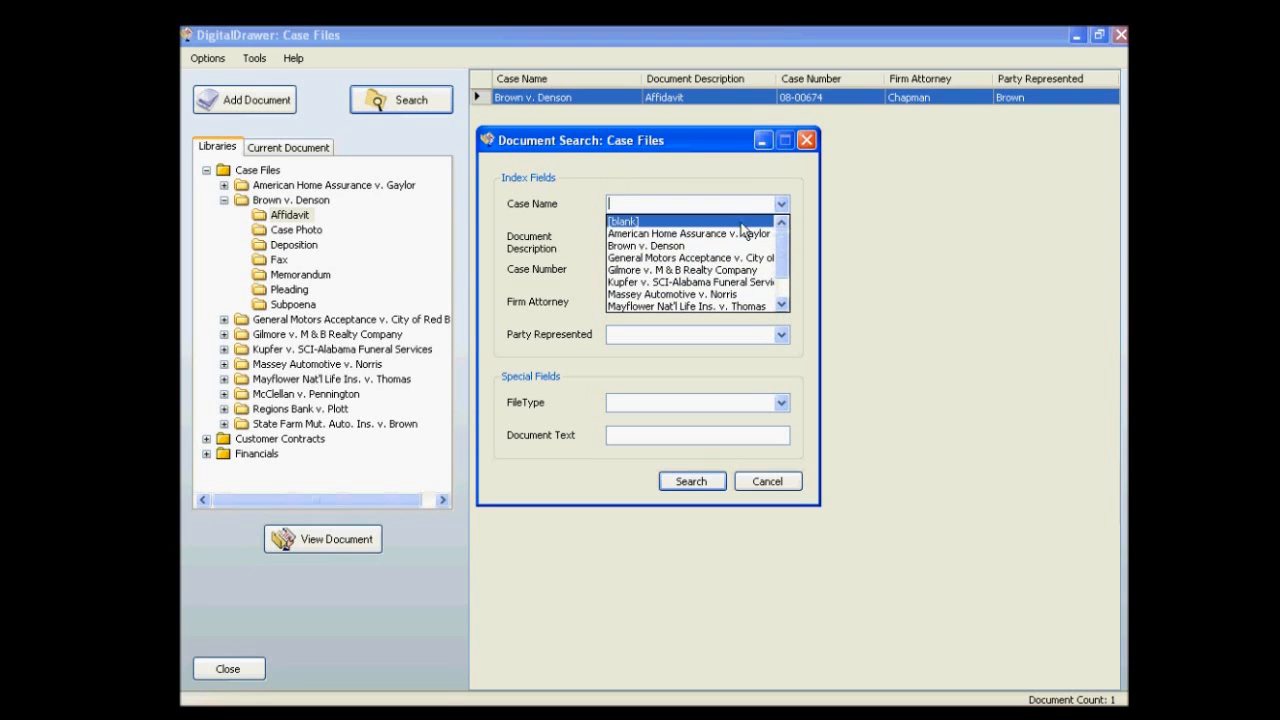
{"action": "left_click", "coordinate": [690, 186]}
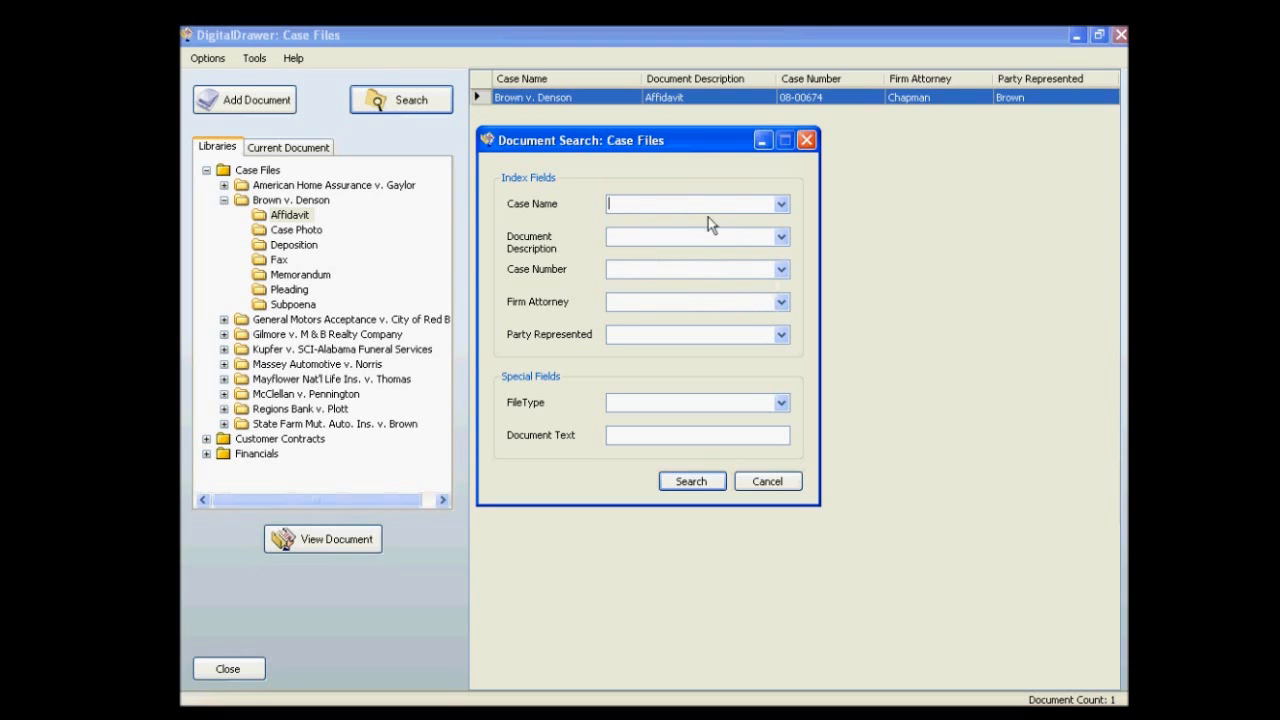
Search Case Files for documents with the description Deposition and the first listed firm attorney.
{"action": "left_click", "coordinate": [783, 240]}
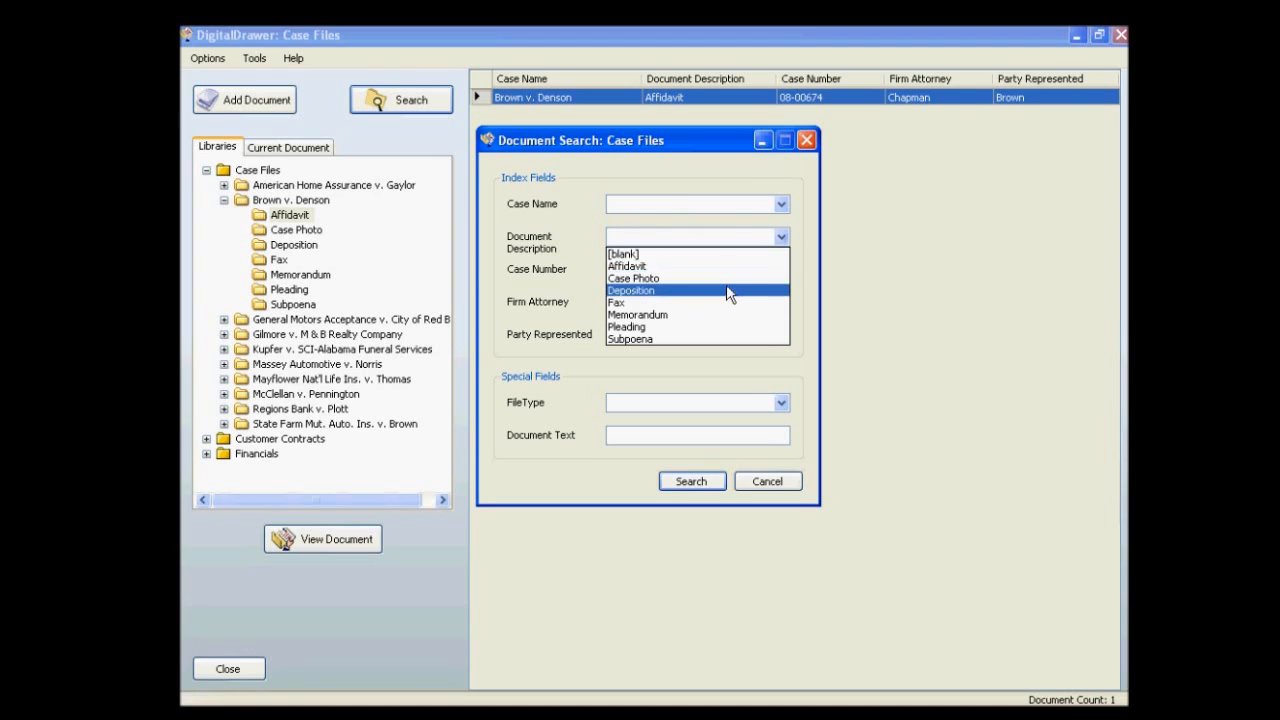
{"action": "left_click", "coordinate": [726, 287]}
{"action": "left_click", "coordinate": [781, 301]}
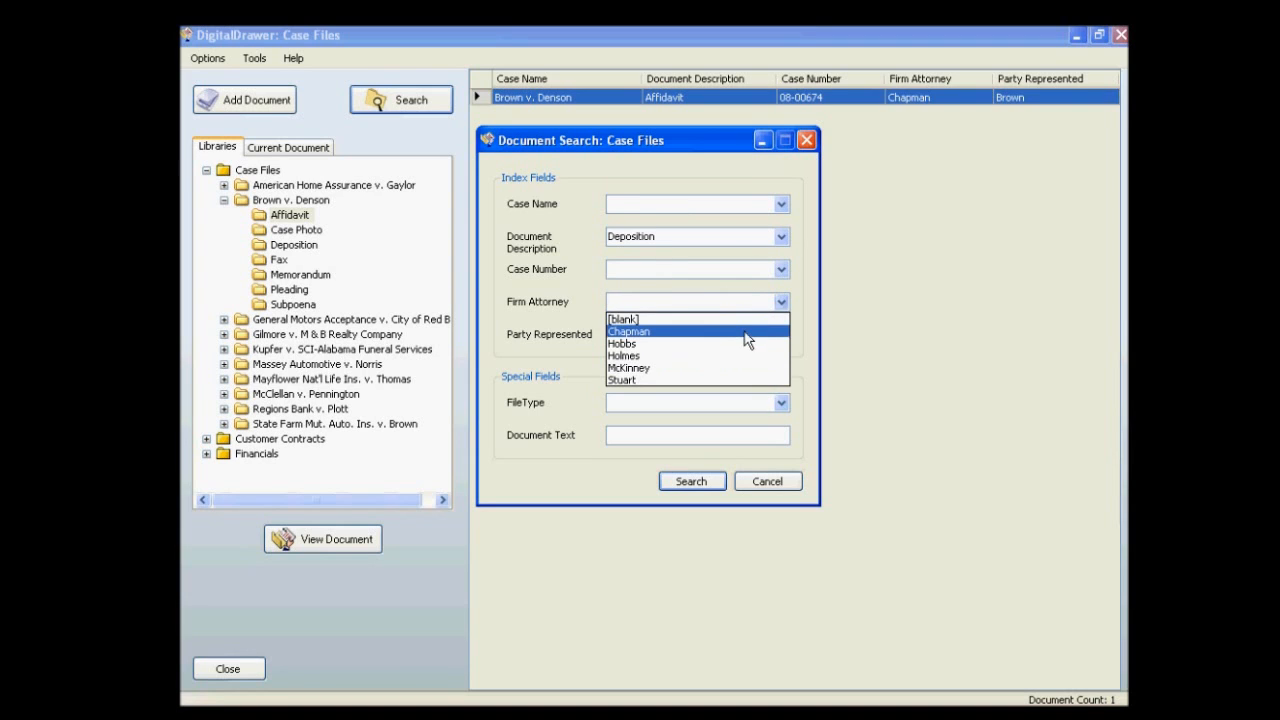
{"action": "left_click", "coordinate": [748, 329]}
{"action": "left_click", "coordinate": [690, 481]}
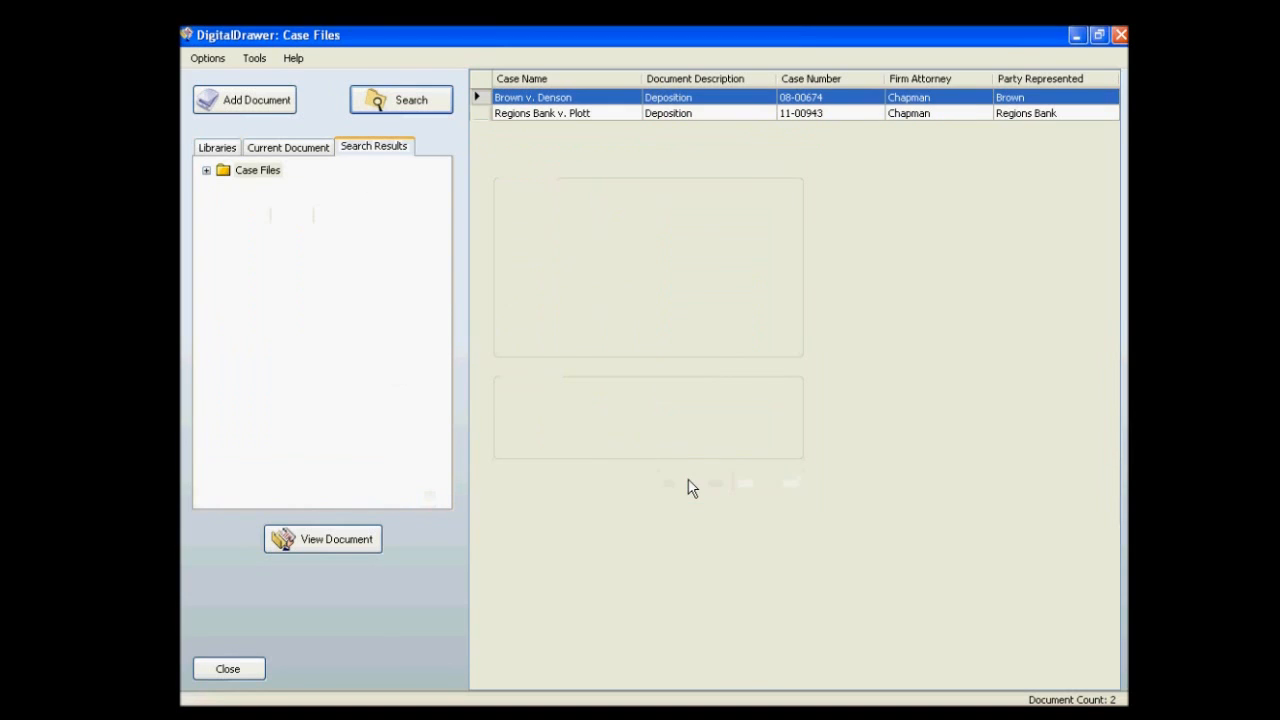
Open the Regions Bank deposition from the search results and maximize the document viewer.
{"action": "left_click", "coordinate": [626, 113]}
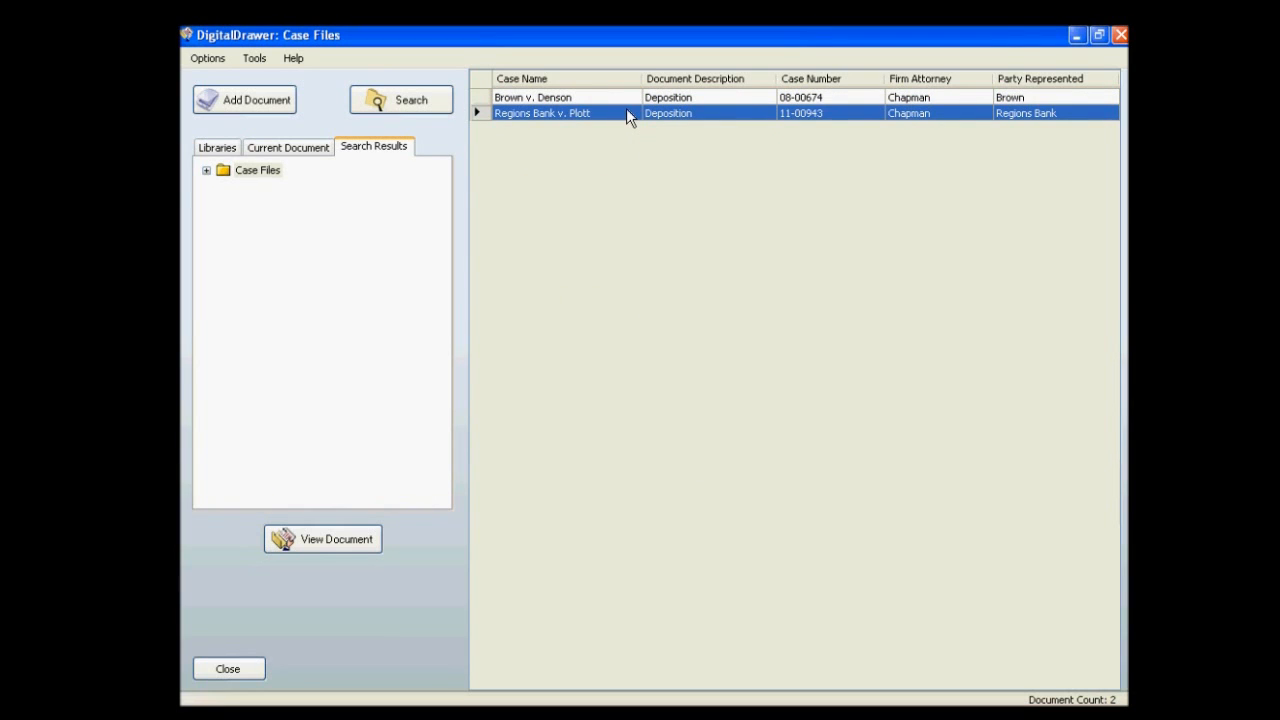
{"action": "left_click", "coordinate": [437, 105]}
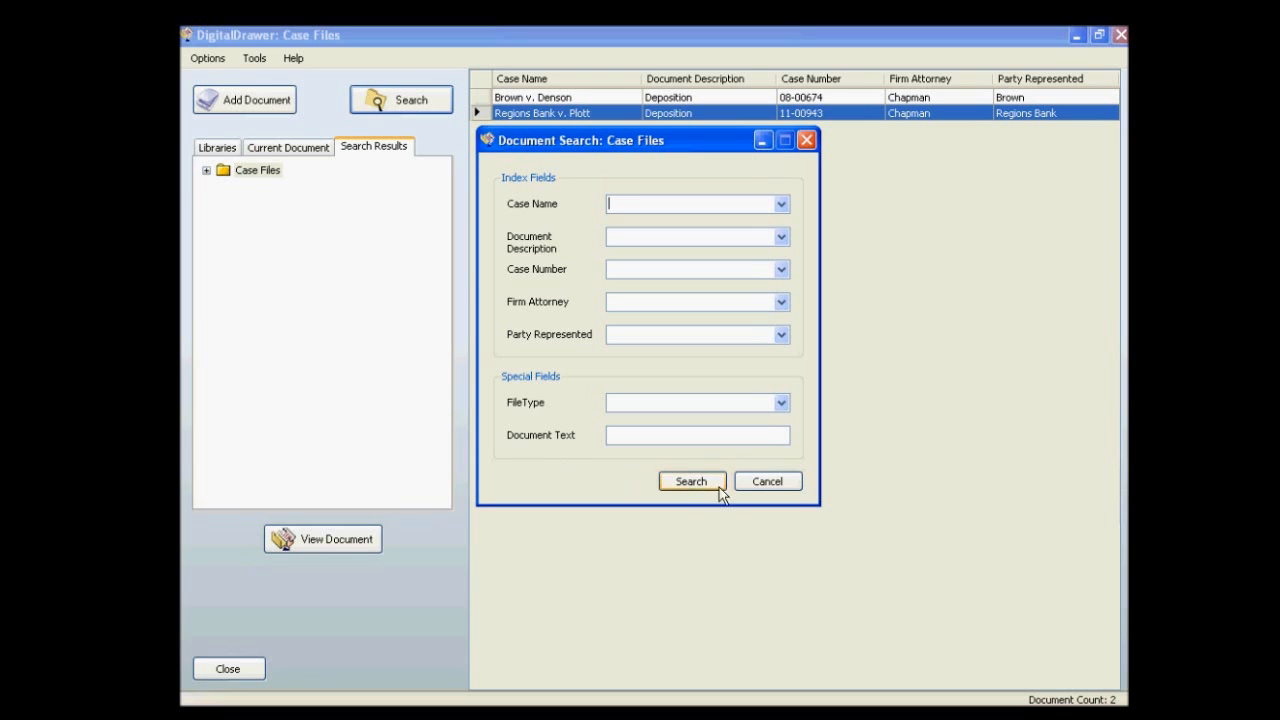
{"action": "left_click", "coordinate": [763, 483]}
{"action": "double_click", "coordinate": [573, 114]}
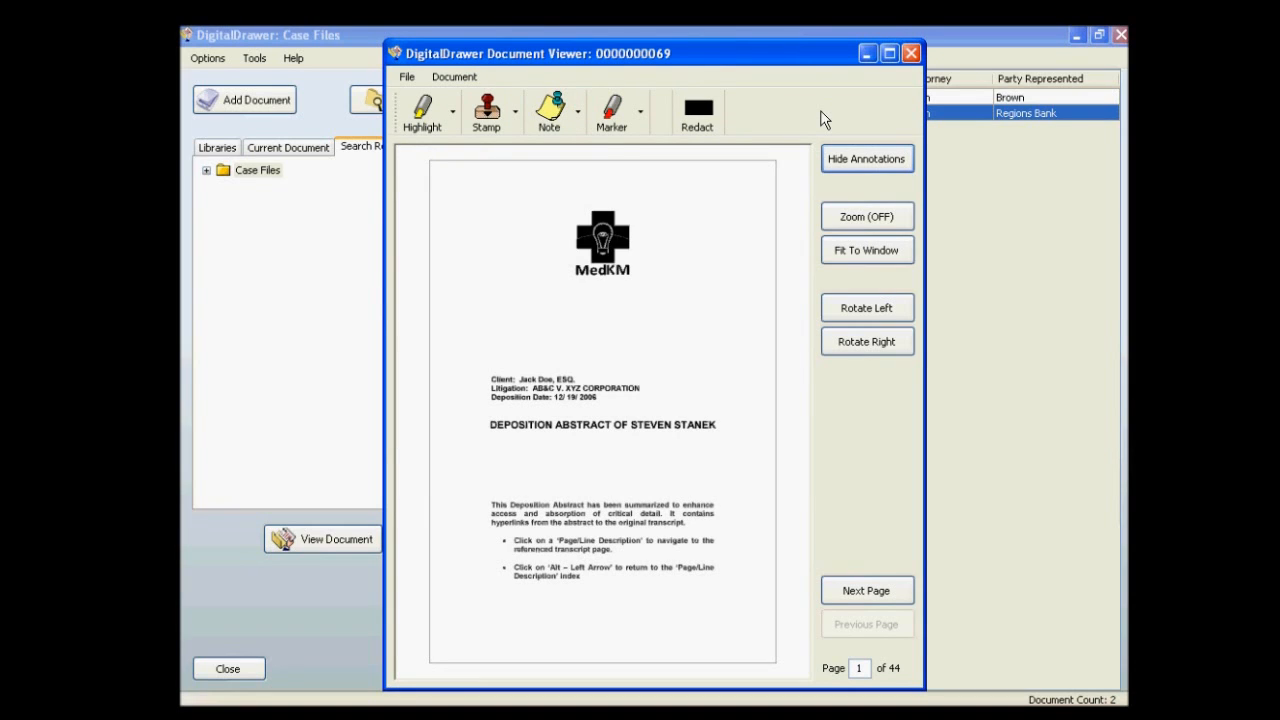
{"action": "left_click", "coordinate": [888, 53]}
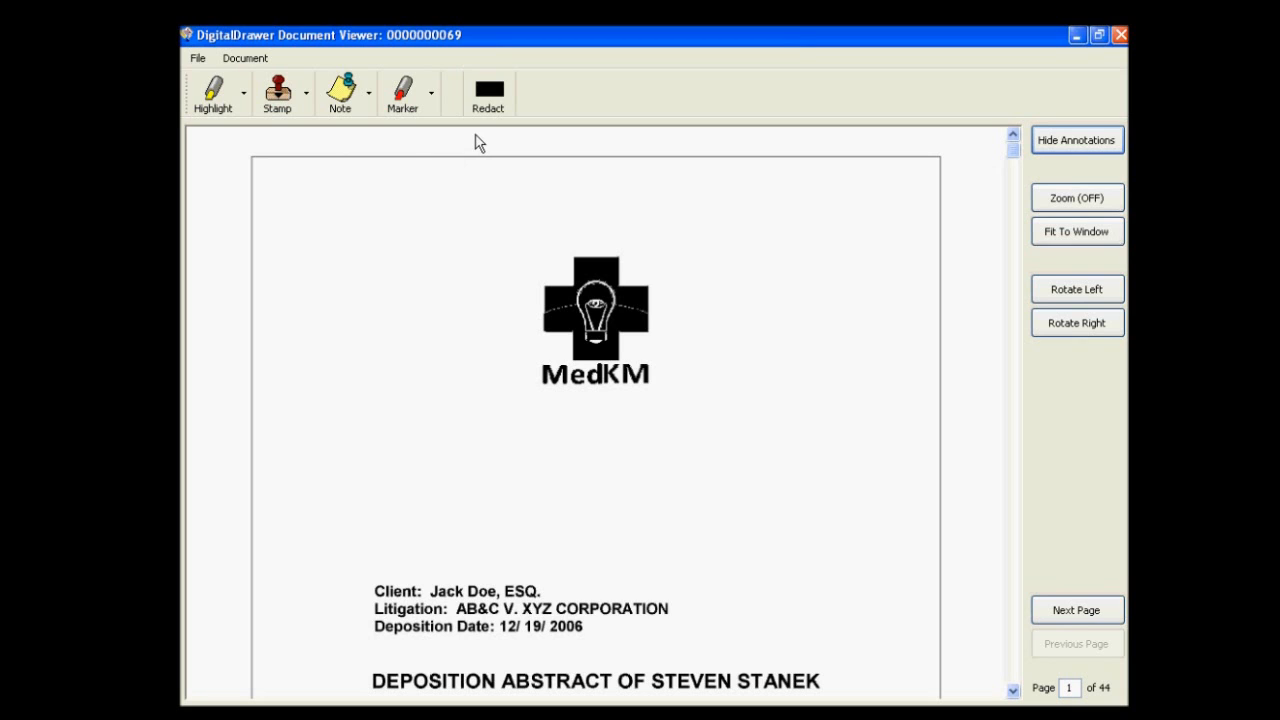
Highlight the deponent's name in the Deposition Abstract title on page 1 in yellow.
{"action": "left_click", "coordinate": [221, 107]}
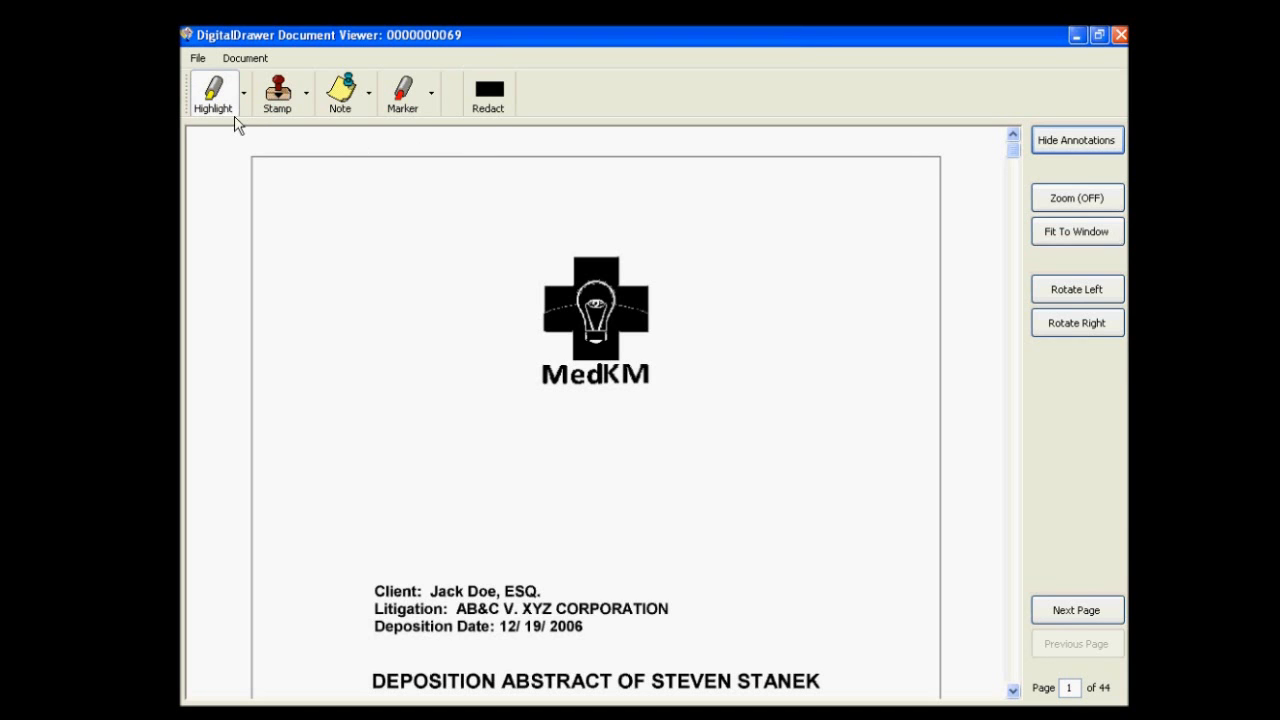
{"action": "left_click_drag", "start_coordinate": [1012, 150], "coordinate": [1011, 288]}
{"action": "left_click_drag", "start_coordinate": [649, 545], "coordinate": [831, 576]}
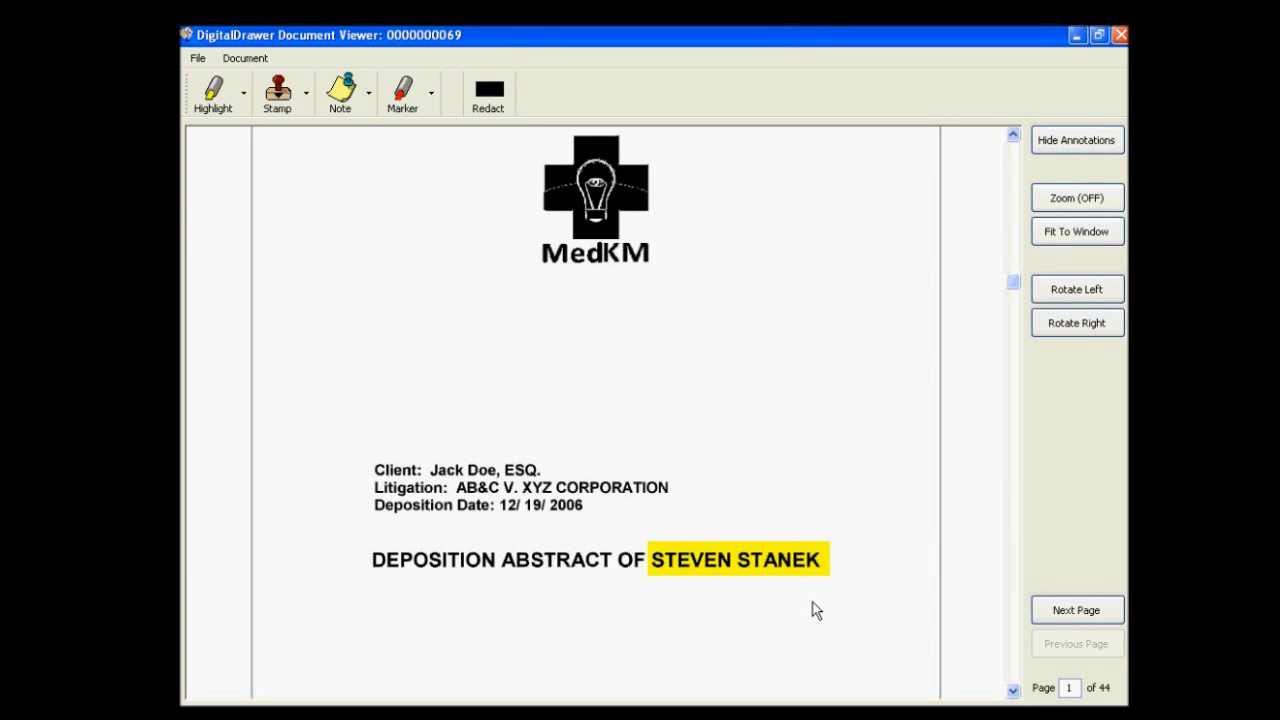
Place the Confidential stamp on page 1, to the left of the MedKM logo.
{"action": "left_click", "coordinate": [279, 95]}
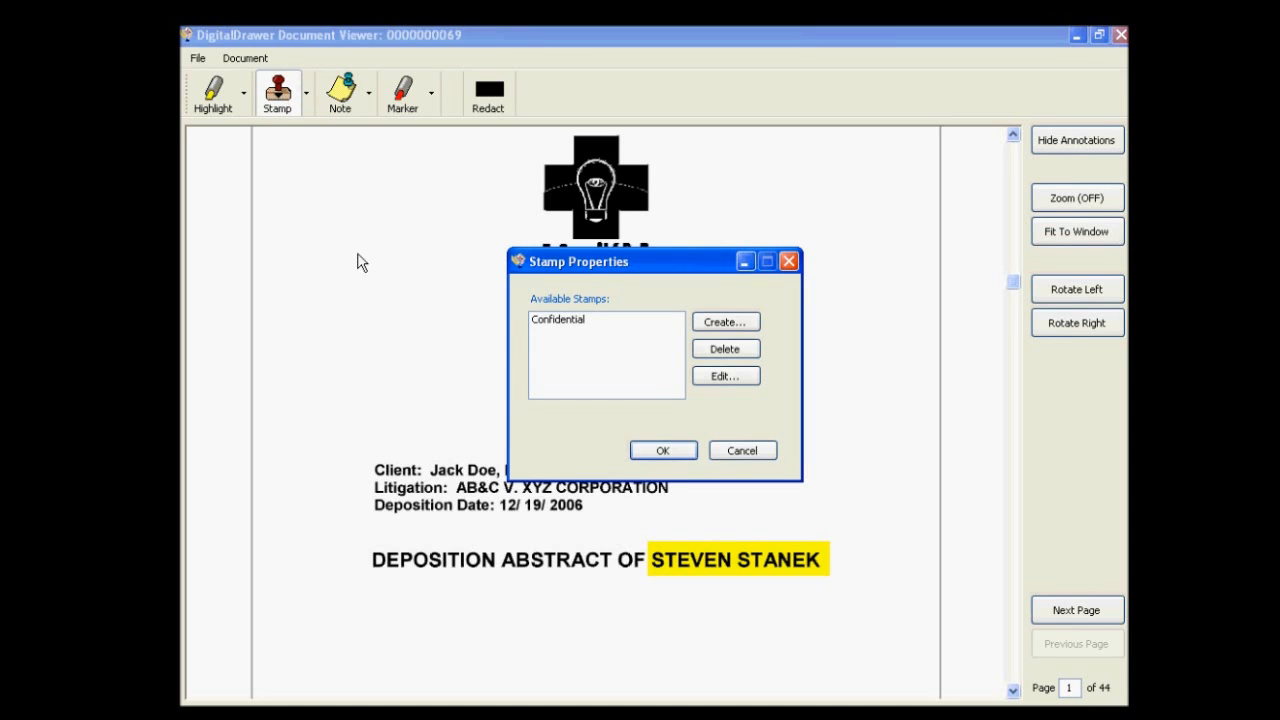
{"action": "left_click", "coordinate": [566, 322]}
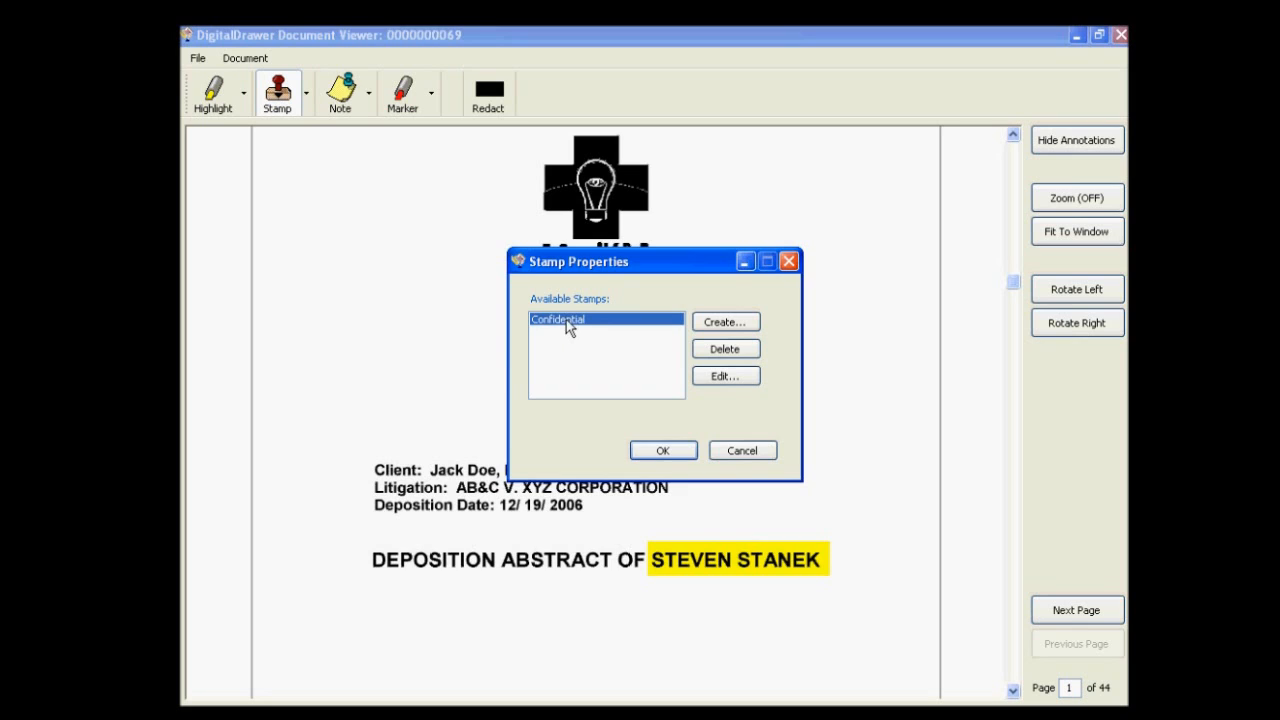
{"action": "left_click", "coordinate": [661, 450]}
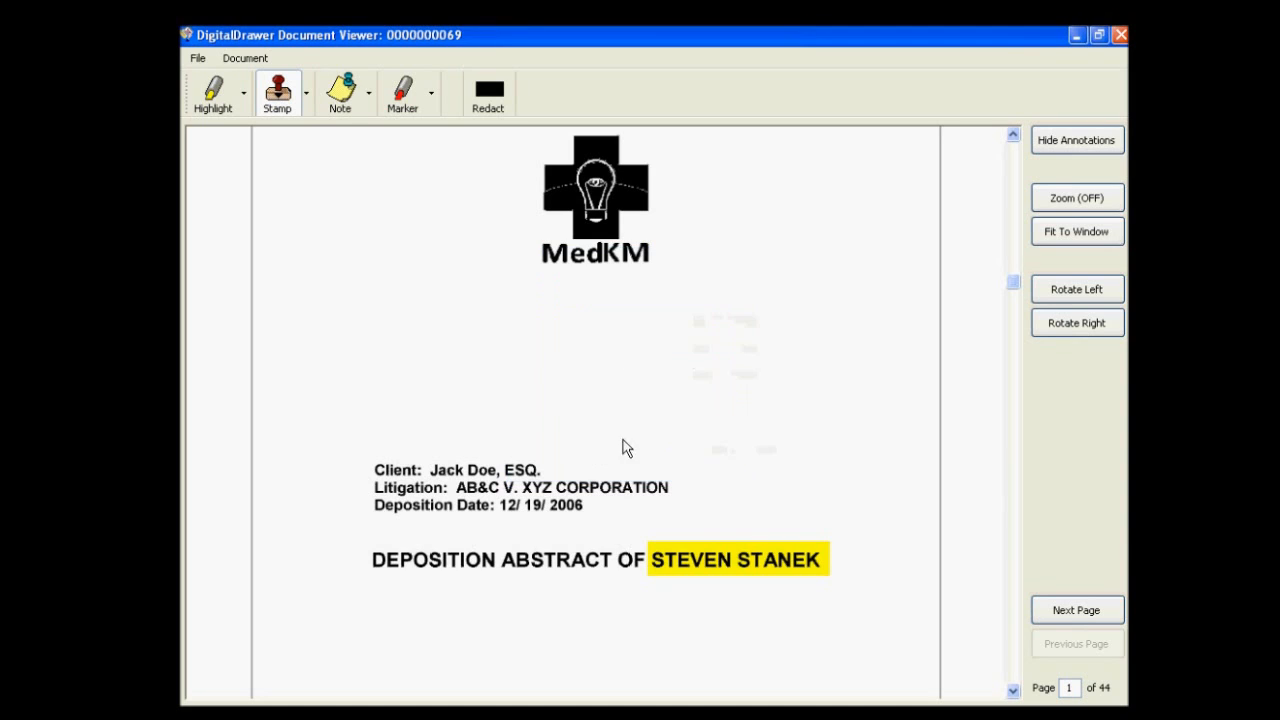
{"action": "left_click", "coordinate": [285, 204]}
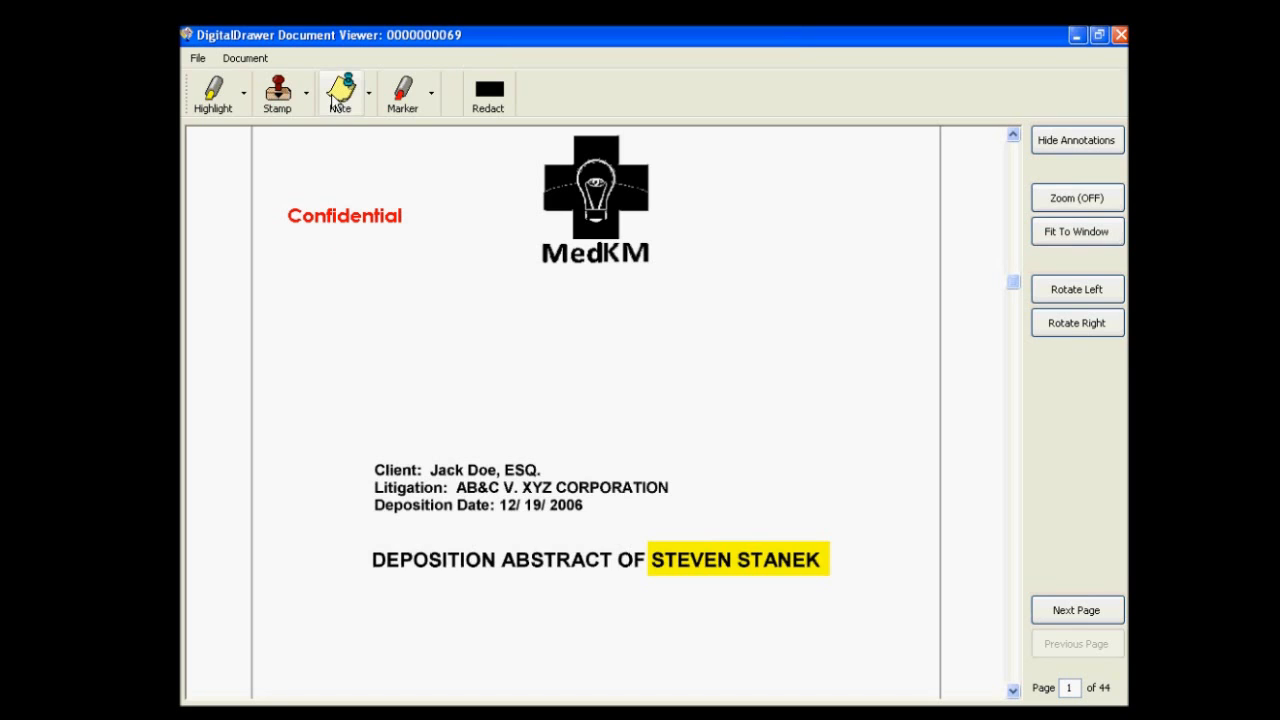
Add a note below the MedKM logo reading "Great deposition" followed by the colleague's first name.
{"action": "left_click", "coordinate": [338, 95]}
{"action": "left_click_drag", "start_coordinate": [524, 290], "coordinate": [835, 392]}
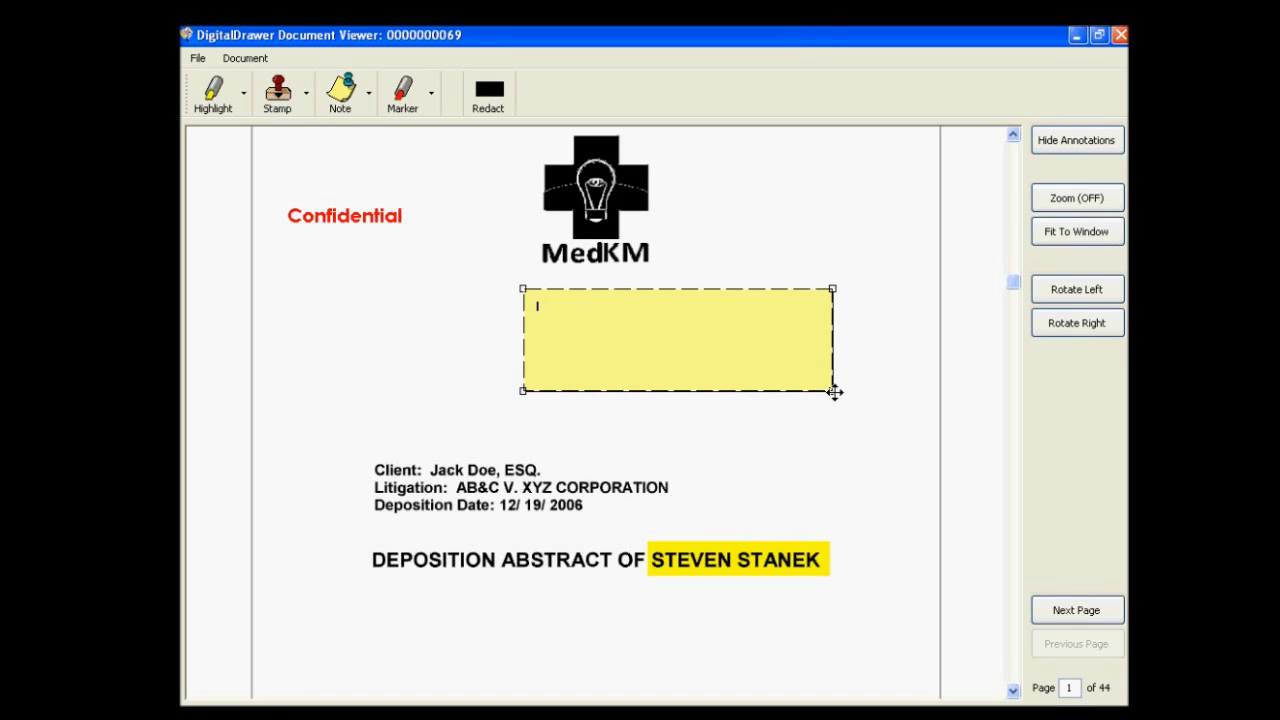
{"action": "type", "text": "Great deposition larry"}
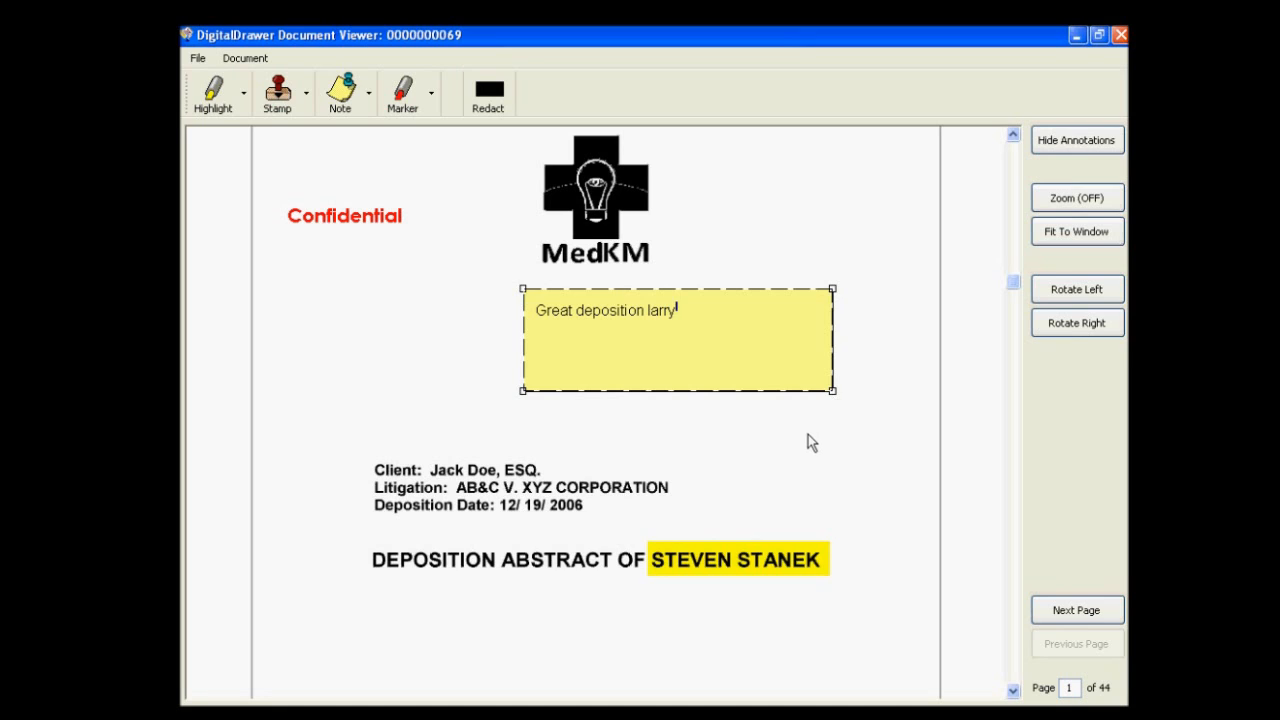
Shrink the note to fit its single line of text and move it to the right of the MedKM logo.
{"action": "left_click", "coordinate": [830, 391]}
{"action": "left_click_drag", "start_coordinate": [830, 391], "coordinate": [712, 343]}
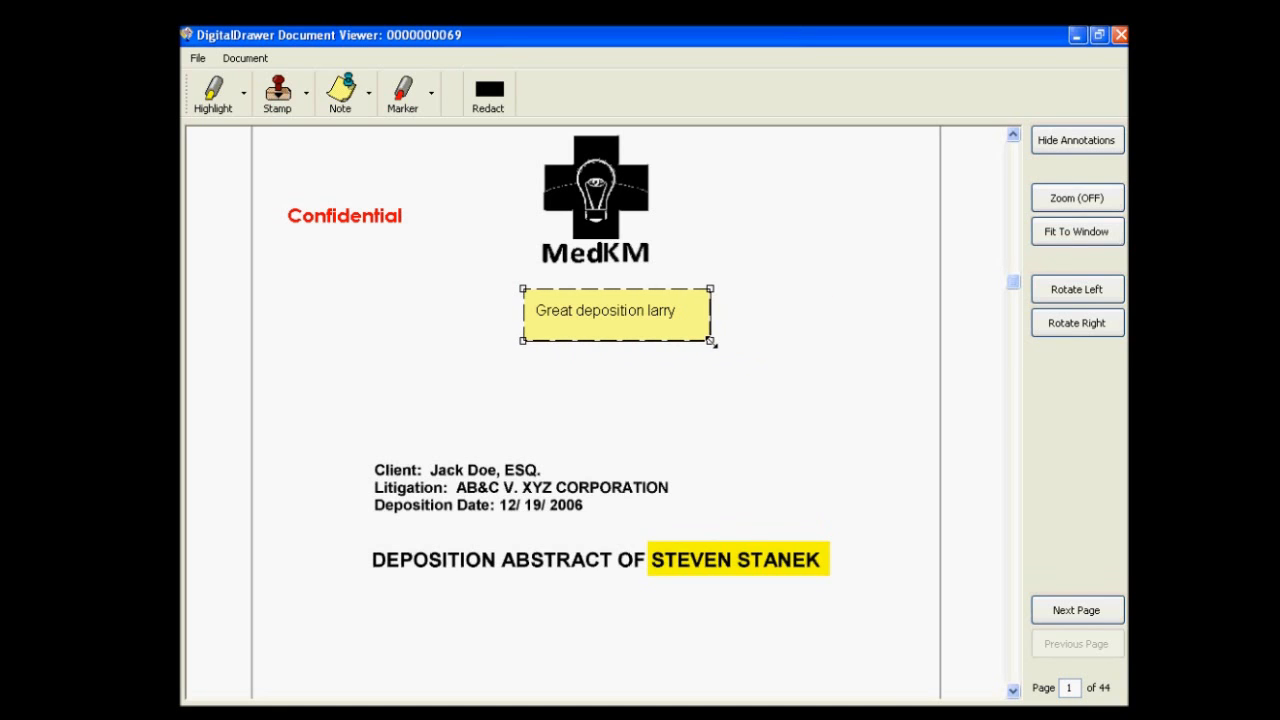
{"action": "left_click_drag", "start_coordinate": [640, 325], "coordinate": [817, 231]}
{"action": "left_click", "coordinate": [760, 325]}
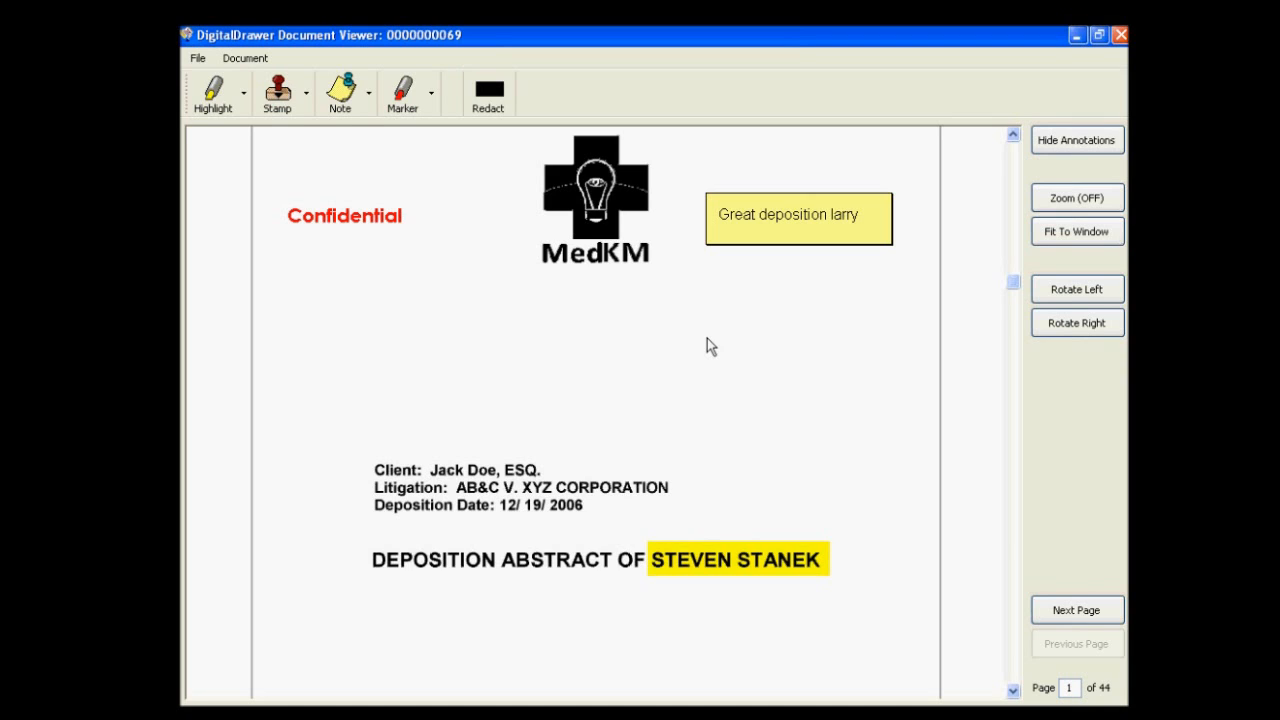
Redact the client's name on the Client line of page 1.
{"action": "left_click", "coordinate": [482, 110]}
{"action": "left_click_drag", "start_coordinate": [425, 462], "coordinate": [547, 478]}
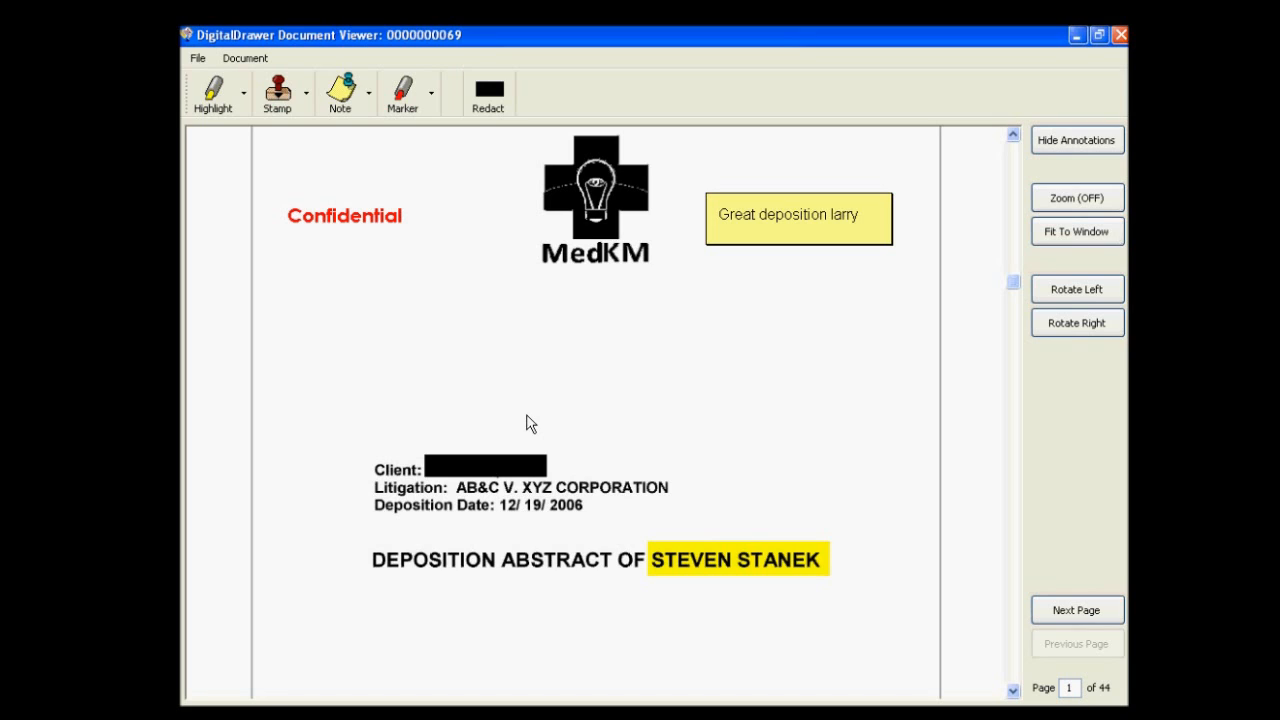
Review the annotation and redaction options for printing the document, including With Annotations Only, and cancel without printing.
{"action": "left_click", "coordinate": [198, 60]}
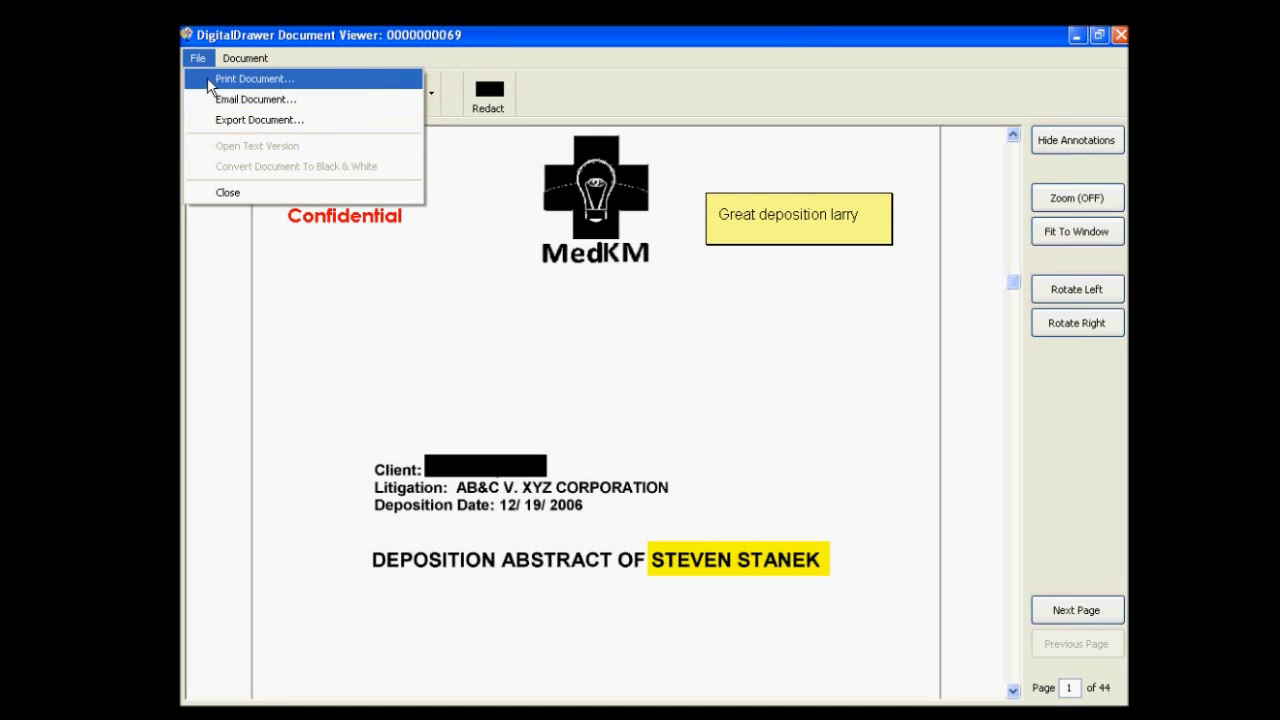
{"action": "left_click", "coordinate": [207, 77]}
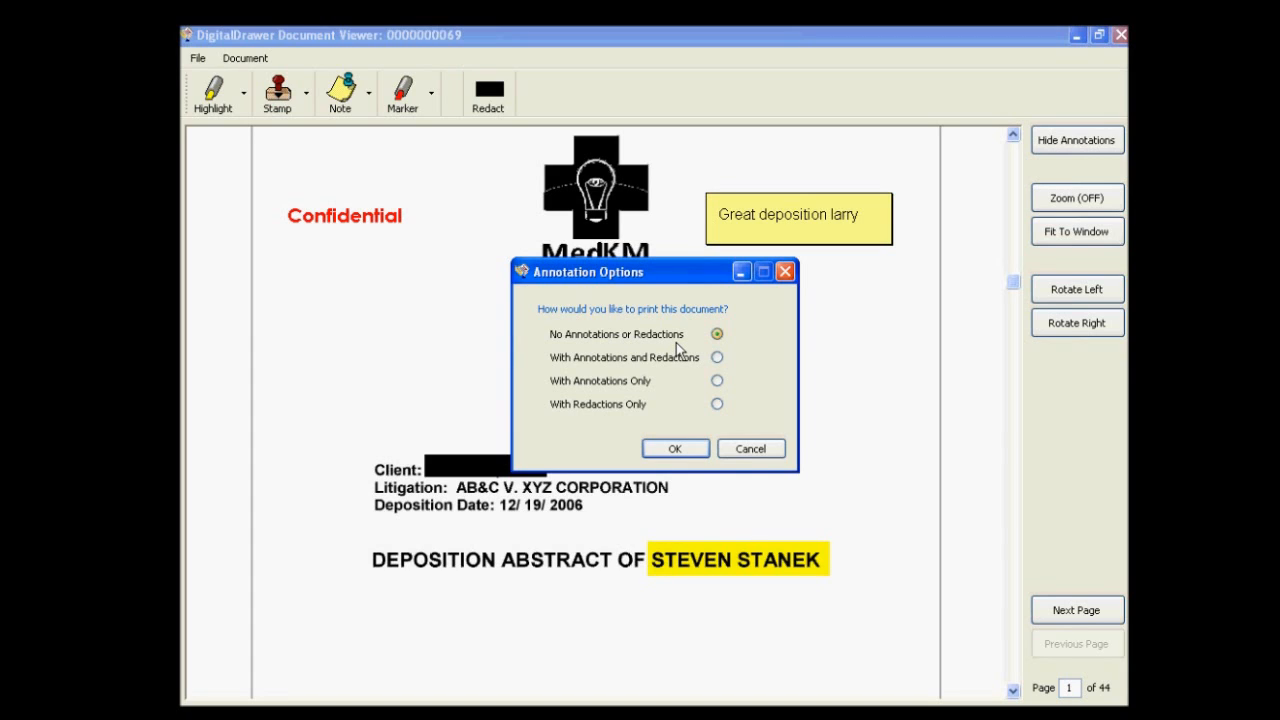
{"action": "left_click", "coordinate": [718, 381]}
{"action": "left_click", "coordinate": [750, 449]}
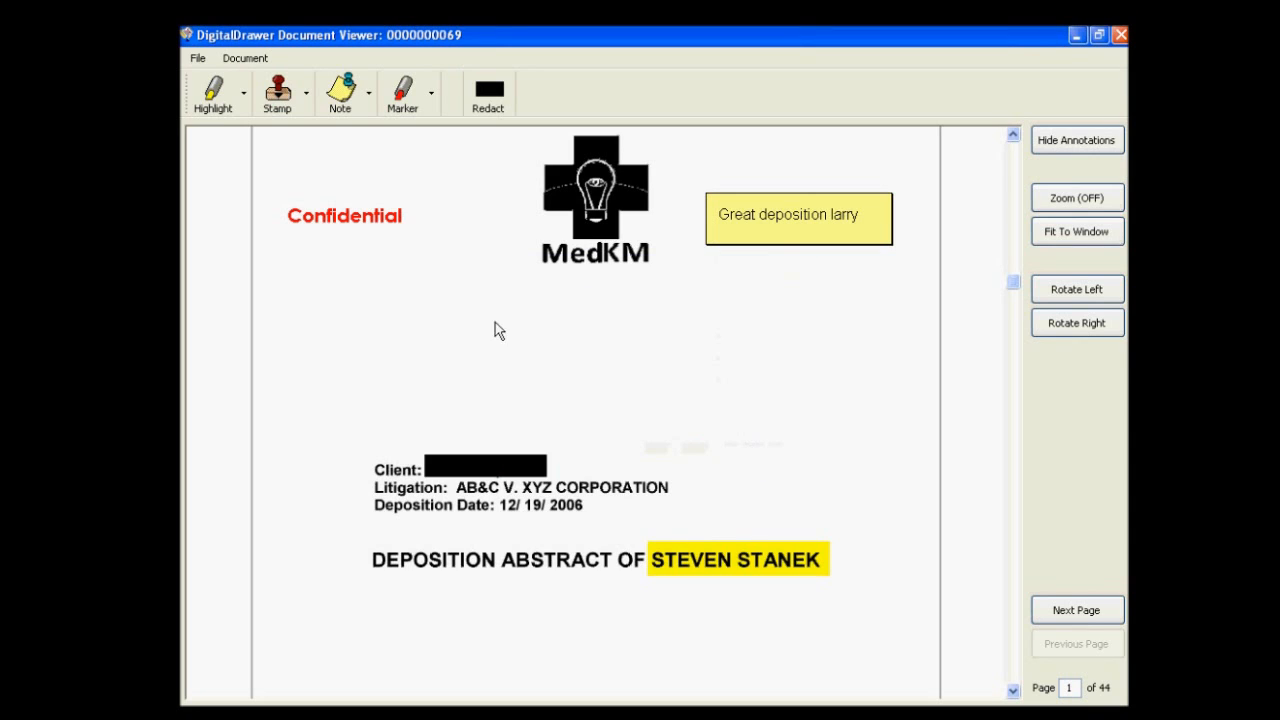
Check the commands for inserting, moving and deleting document pages, and close the document viewer.
{"action": "left_click", "coordinate": [245, 58]}
{"action": "mouse_move", "coordinate": [240, 80]}
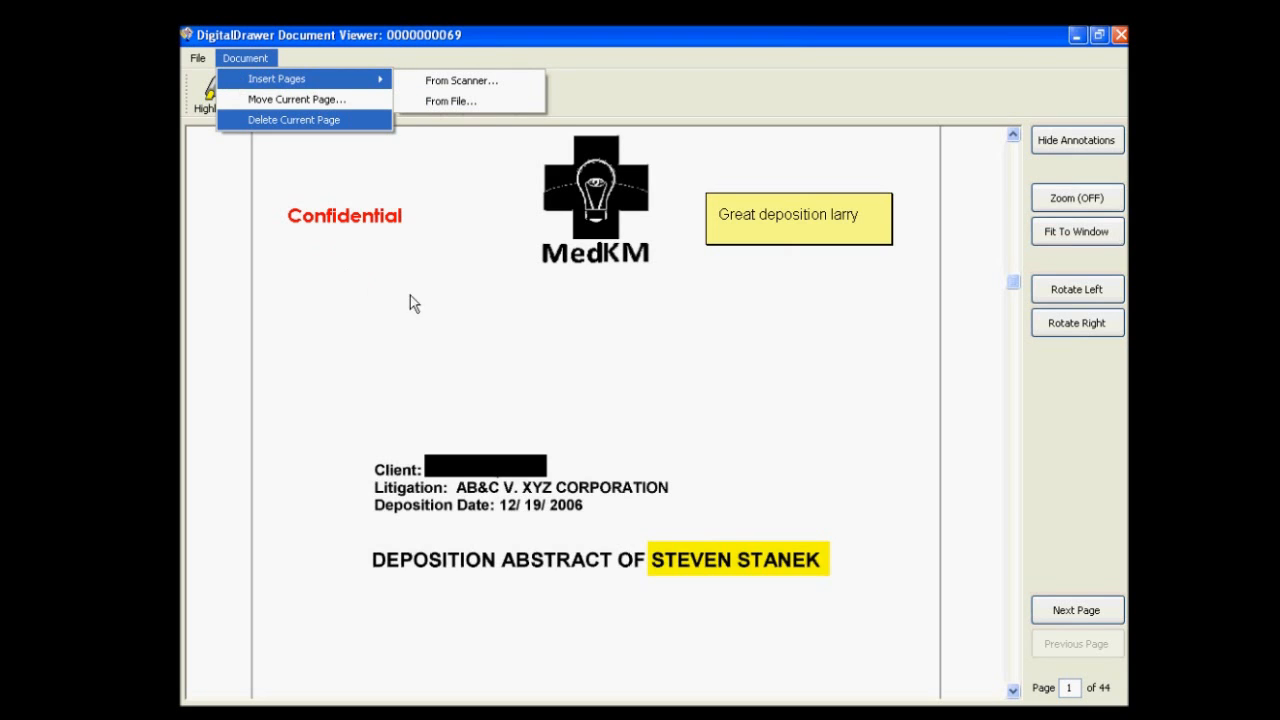
{"action": "left_click", "coordinate": [439, 300]}
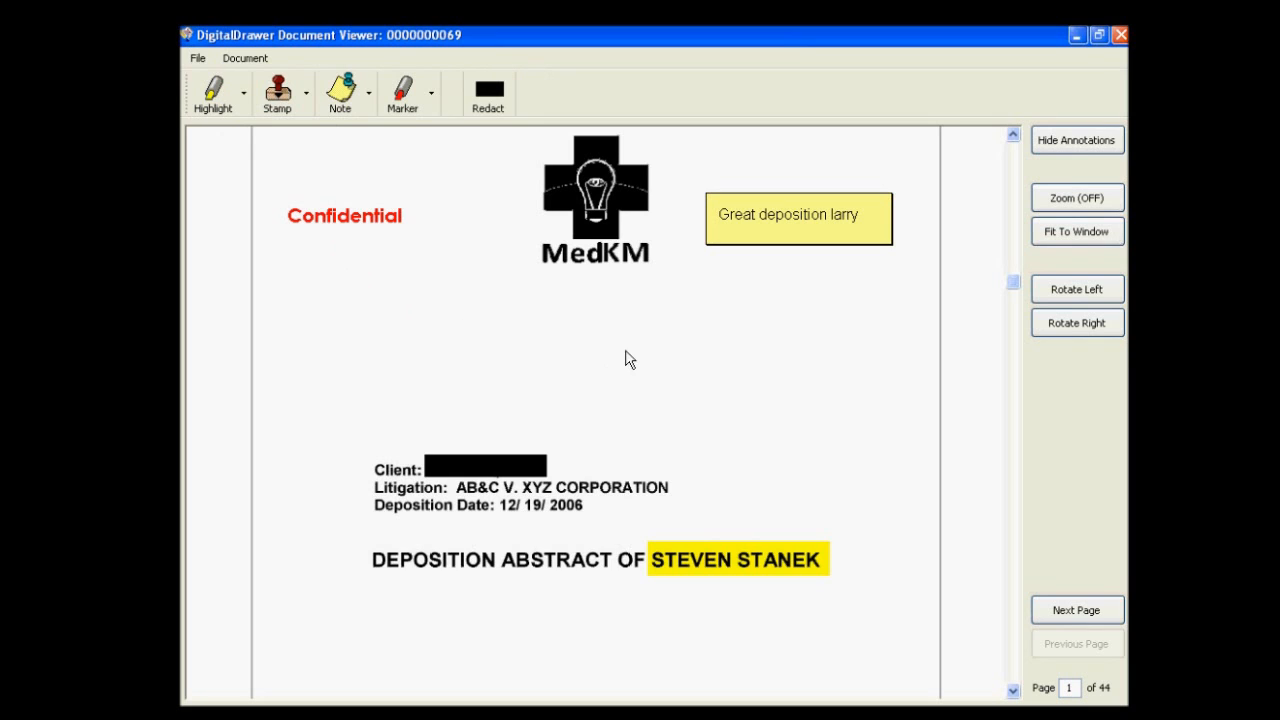
{"action": "left_click", "coordinate": [1120, 37]}
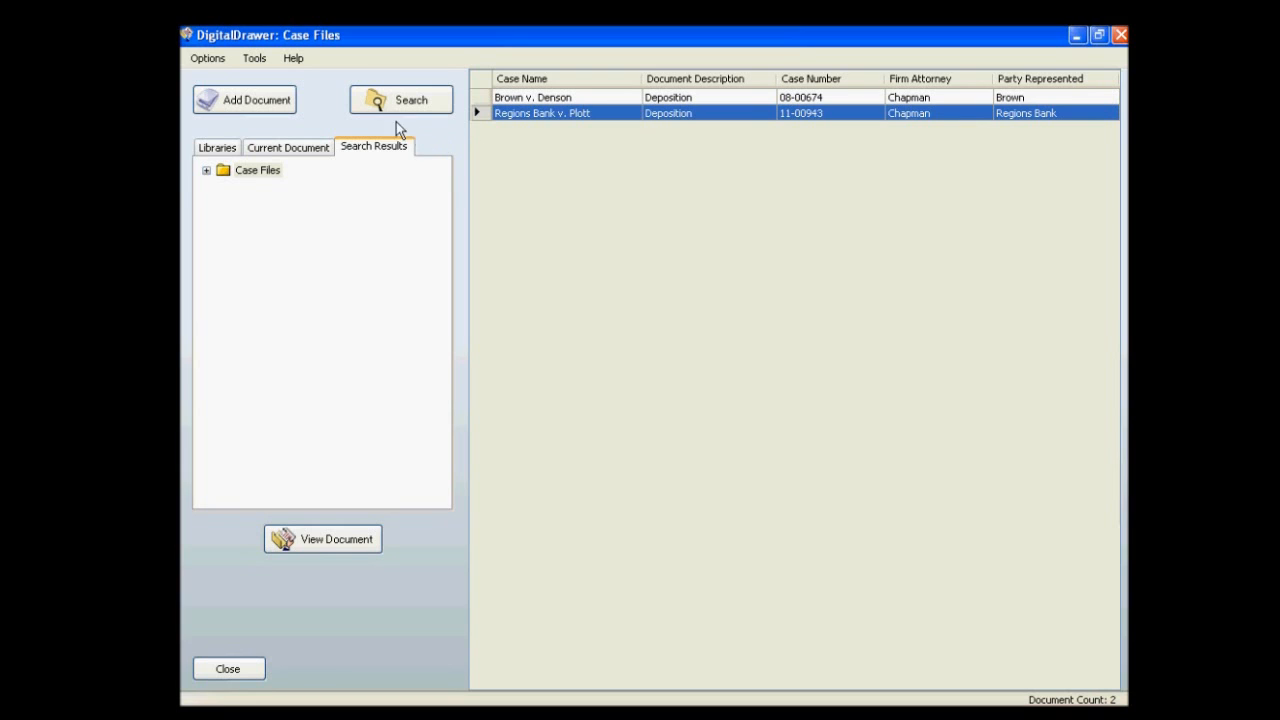
In edit mode, set the Regions Bank document's description to Affidavit, apply the change and switch edit mode off.
{"action": "left_click", "coordinate": [254, 62]}
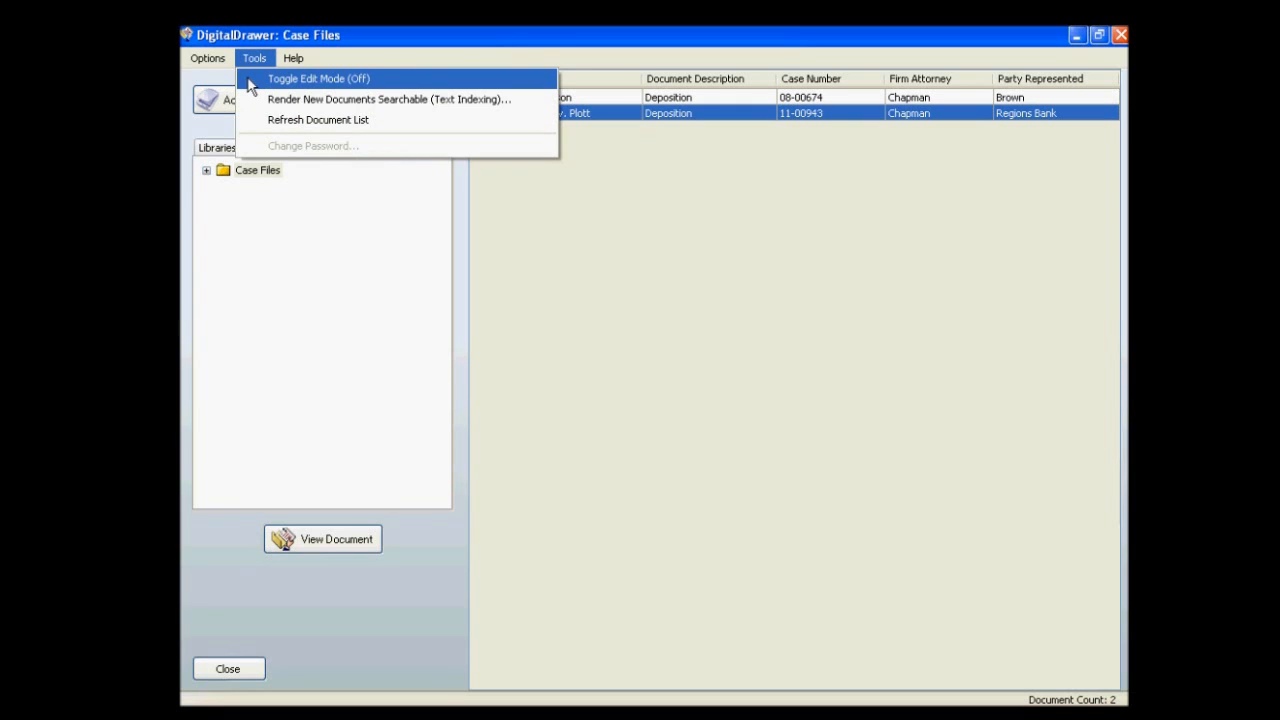
{"action": "left_click", "coordinate": [249, 80]}
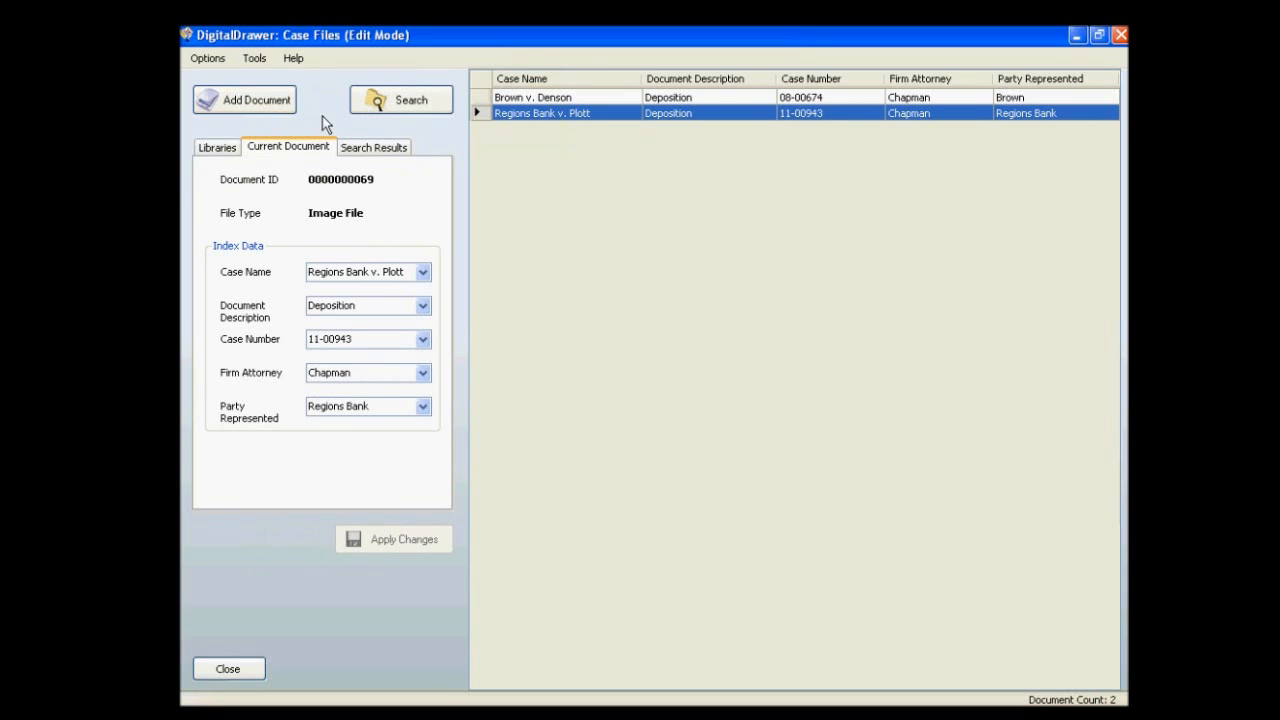
{"action": "left_click", "coordinate": [423, 308]}
{"action": "left_click", "coordinate": [397, 336]}
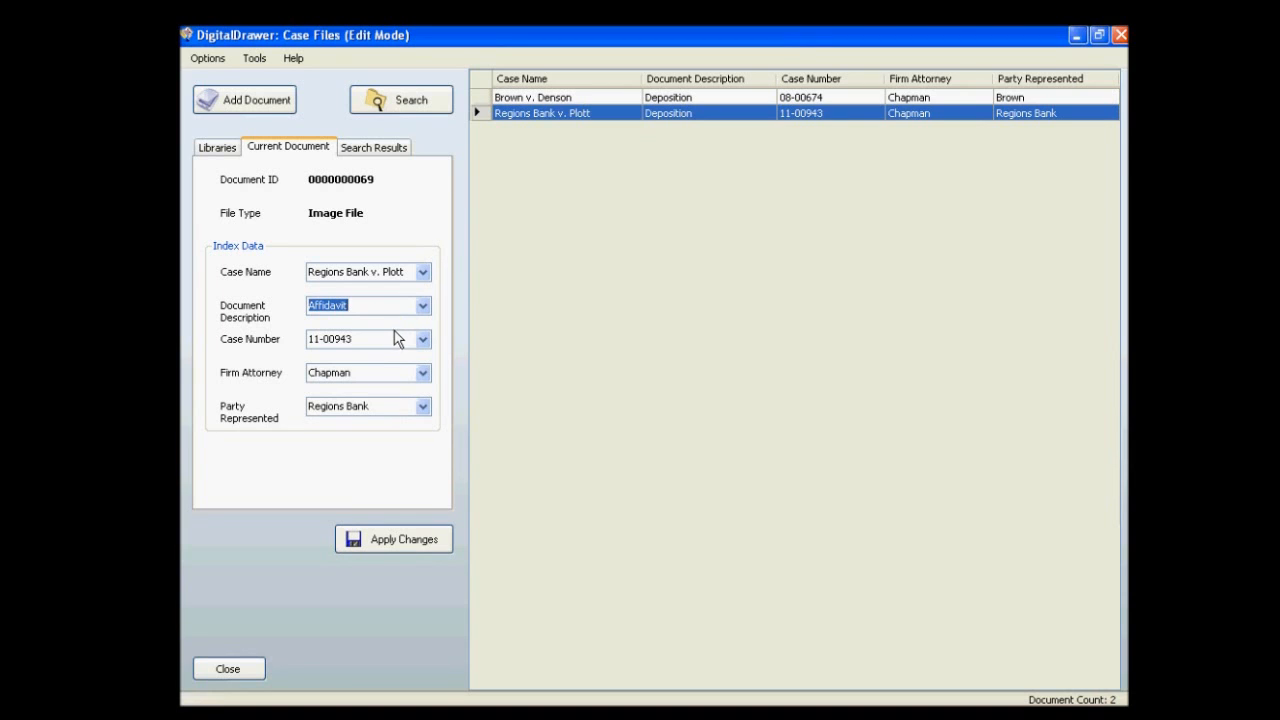
{"action": "left_click", "coordinate": [400, 537]}
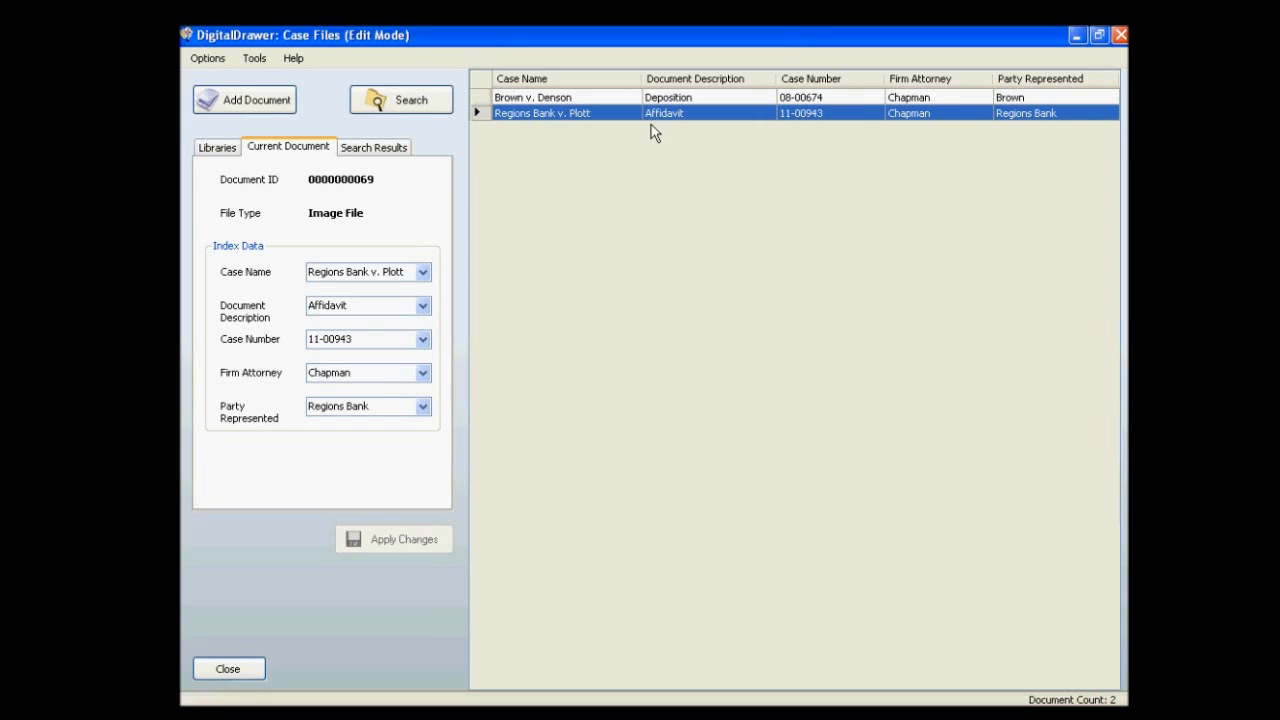
{"action": "left_click", "coordinate": [258, 57]}
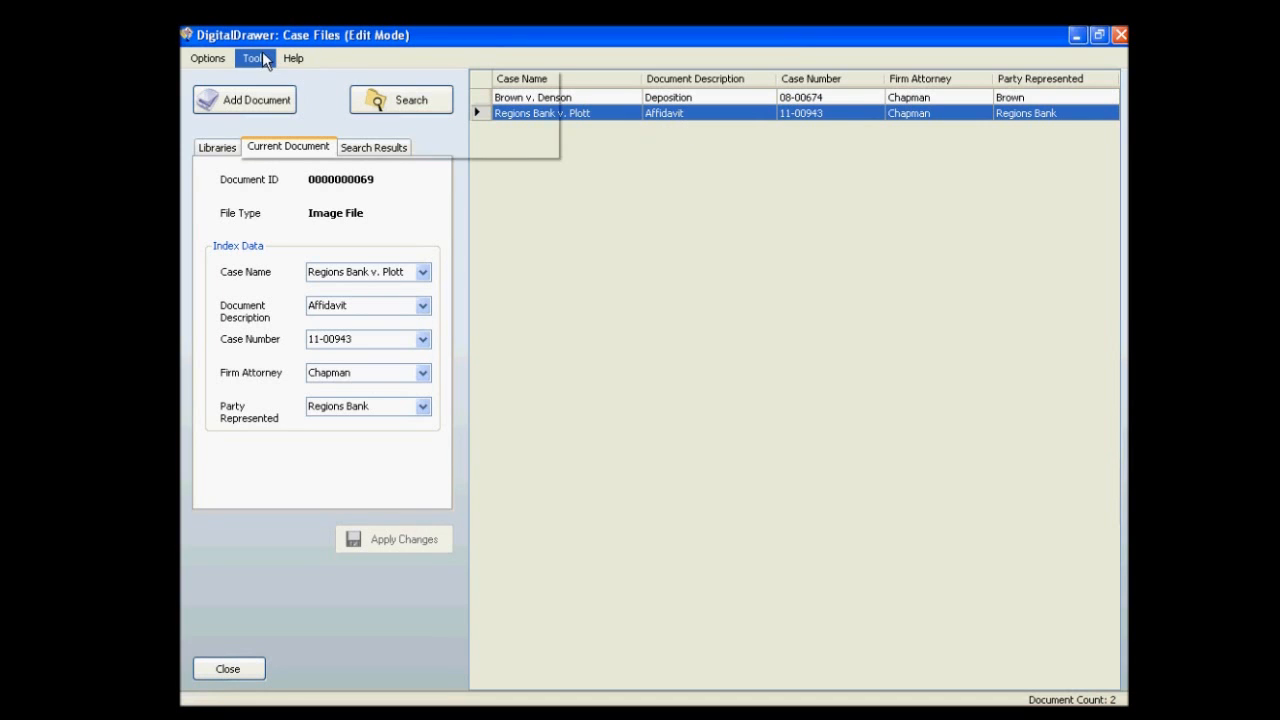
{"action": "left_click", "coordinate": [262, 78]}
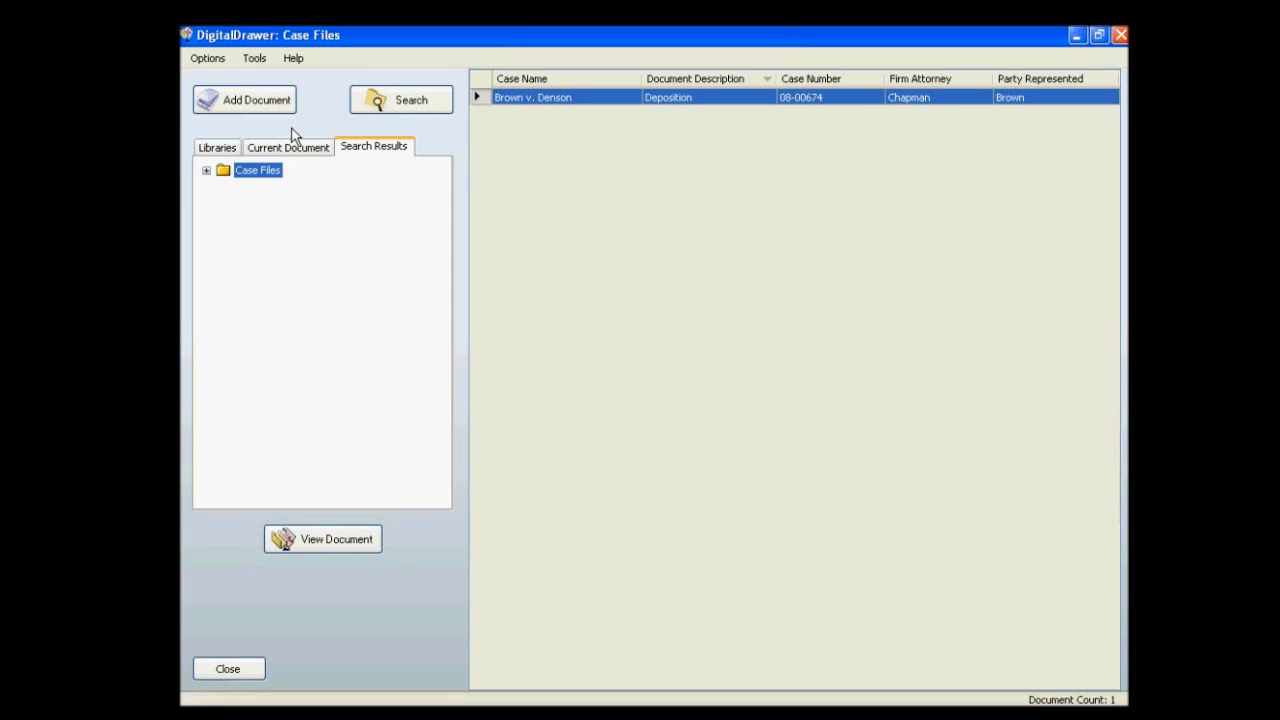
List the second case folder's documents in the Case Files library, select the first three and review the commands available for them.
{"action": "left_click", "coordinate": [220, 146]}
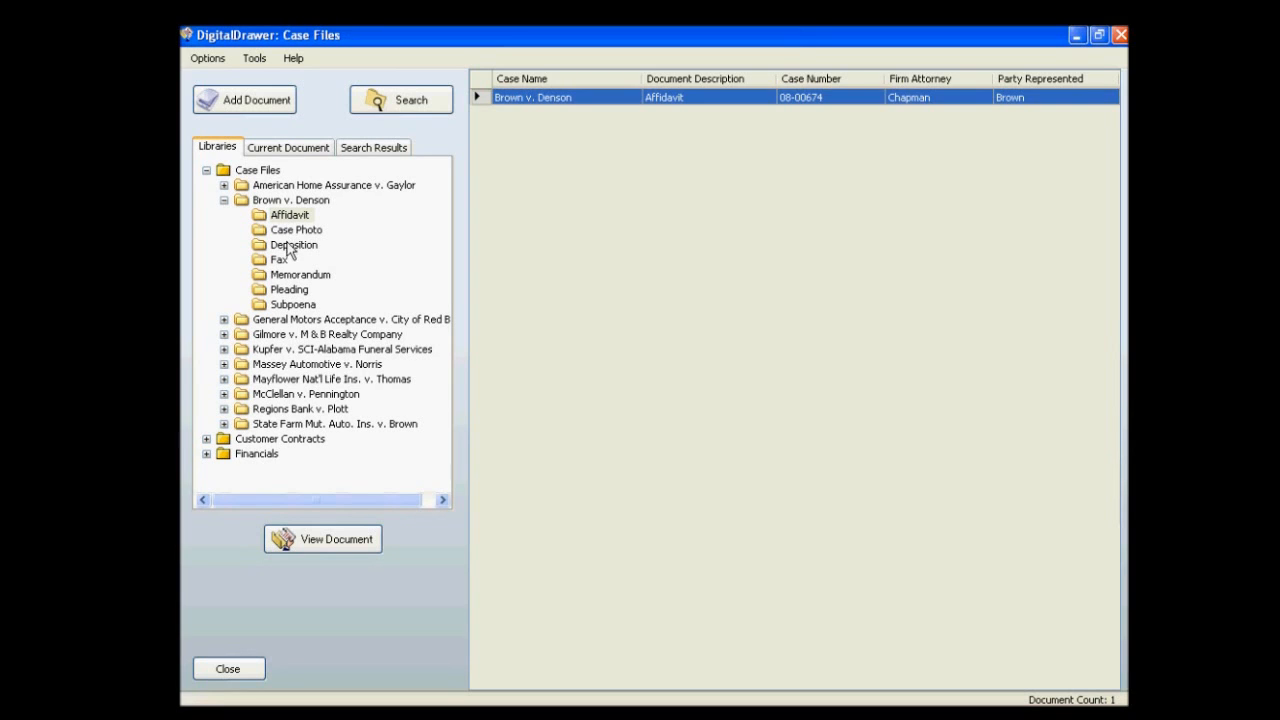
{"action": "left_click", "coordinate": [286, 202]}
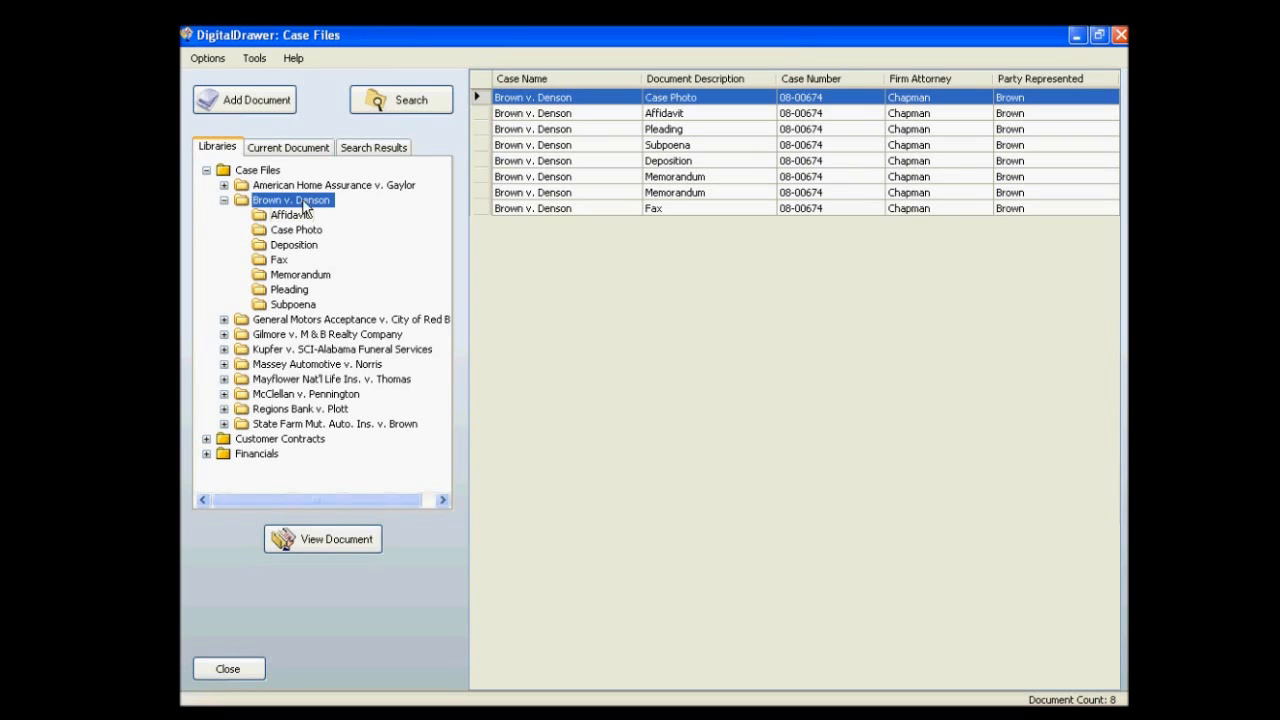
{"action": "right_click", "coordinate": [590, 136]}
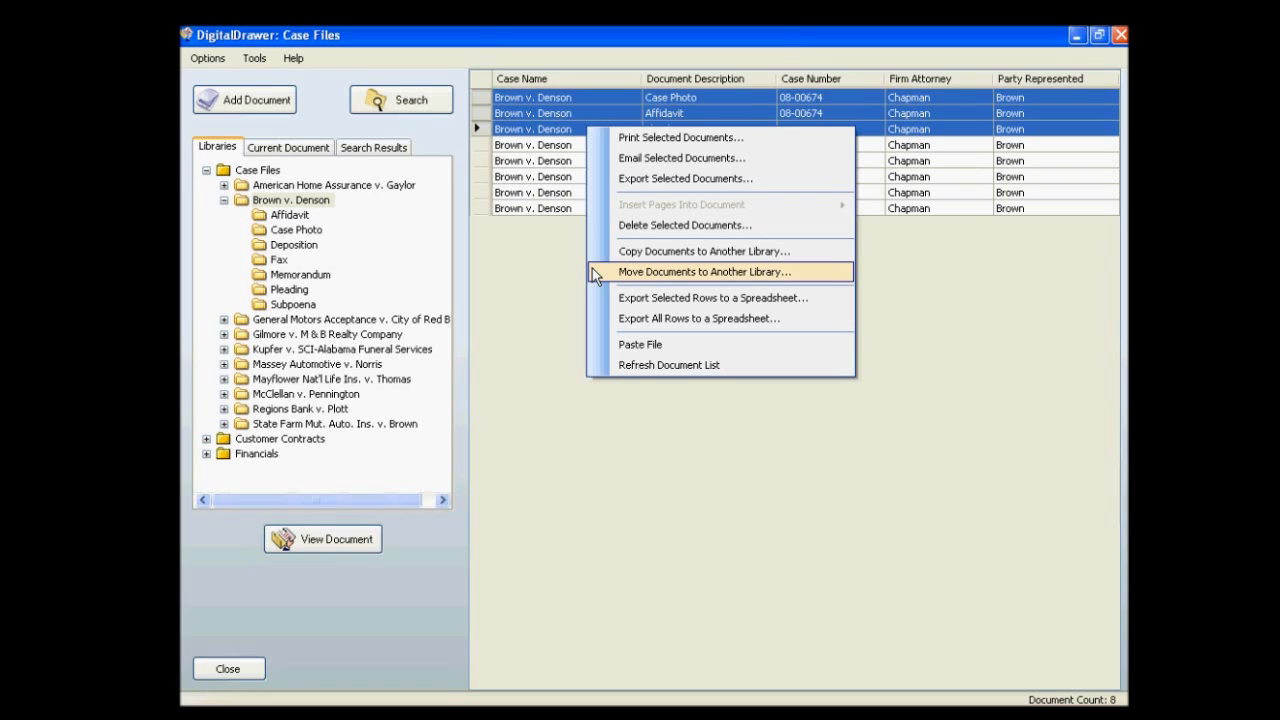
{"action": "left_click", "coordinate": [440, 146]}
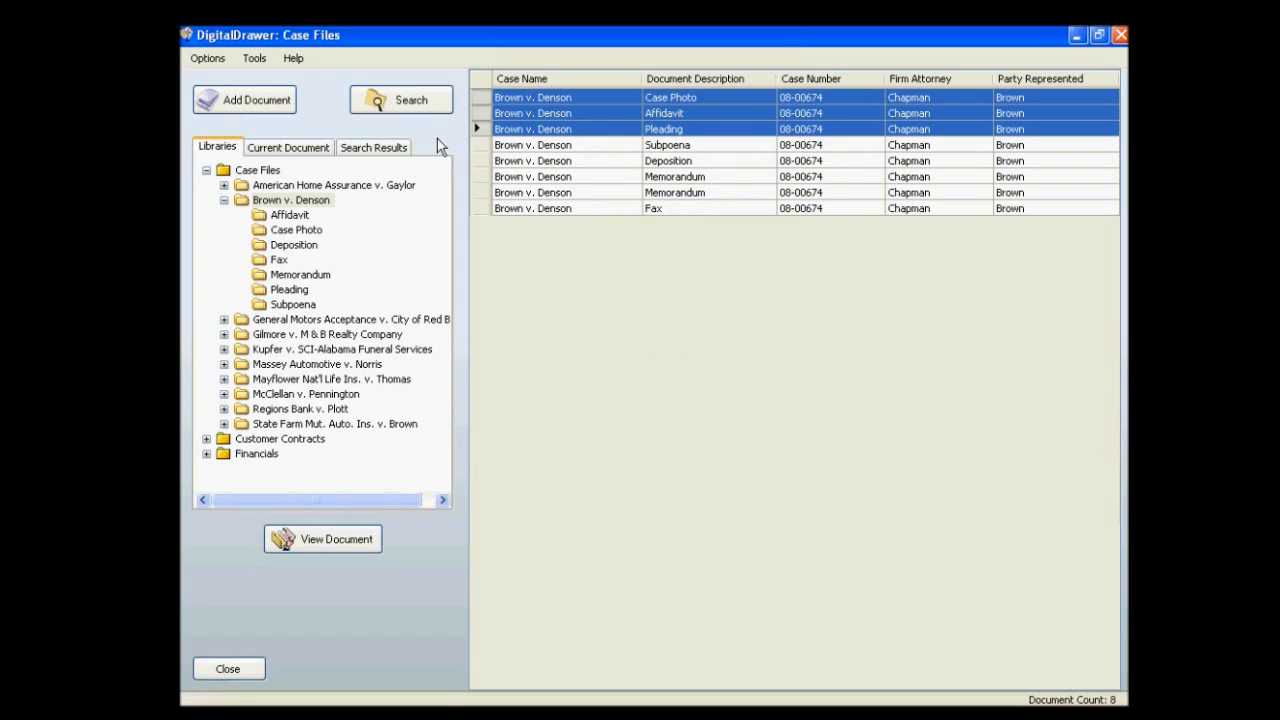
Open DigitalDrawer Help and maximize it to read the topic on scanning a document.
{"action": "left_click", "coordinate": [293, 59]}
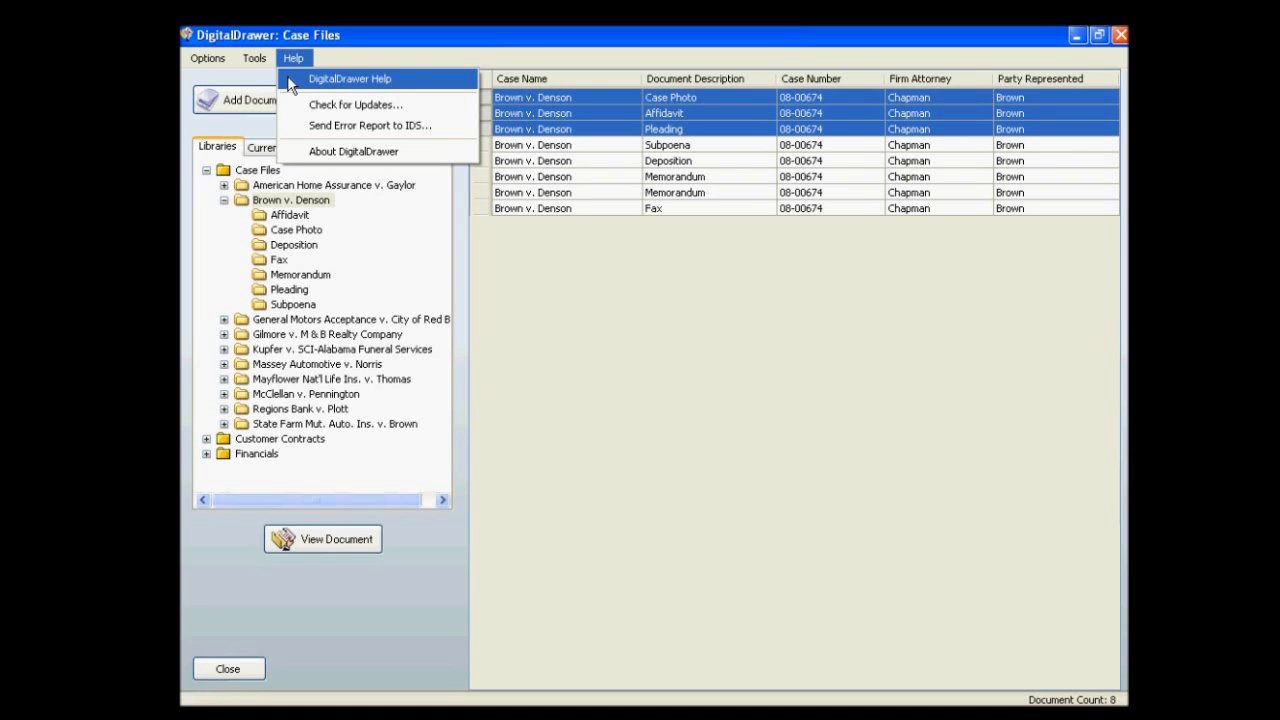
{"action": "left_click", "coordinate": [287, 80]}
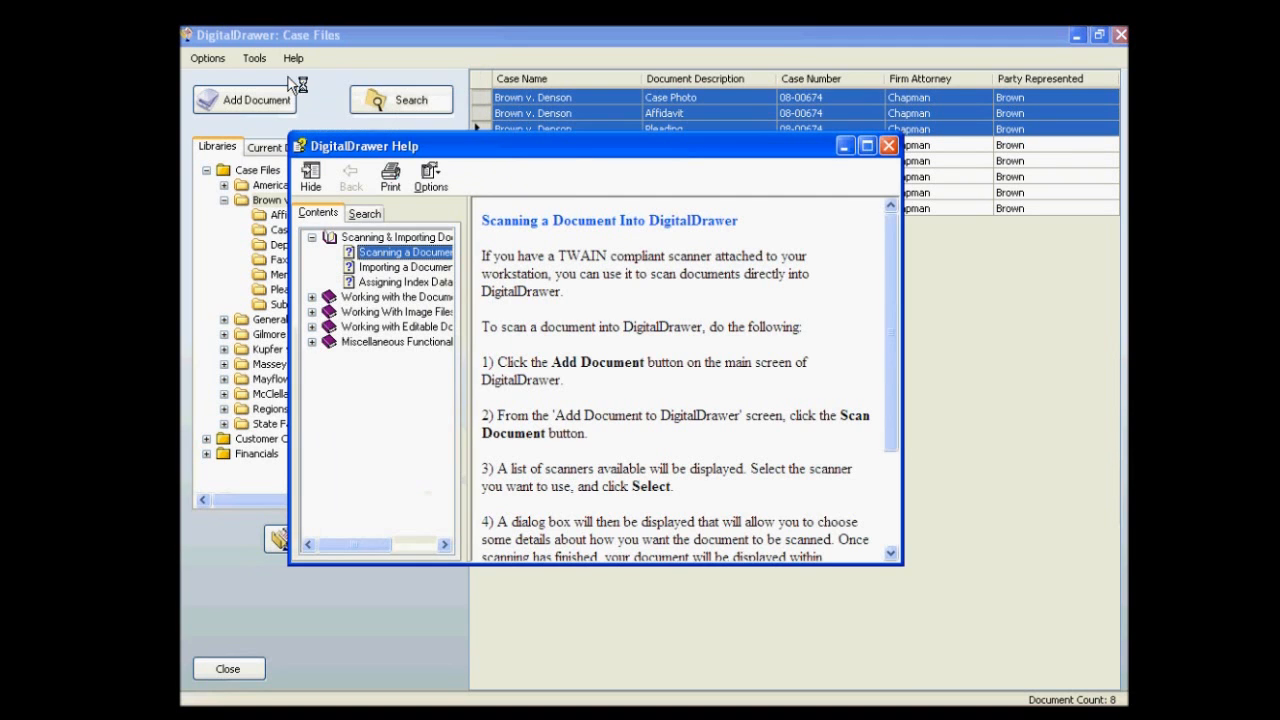
{"action": "left_click", "coordinate": [867, 152]}
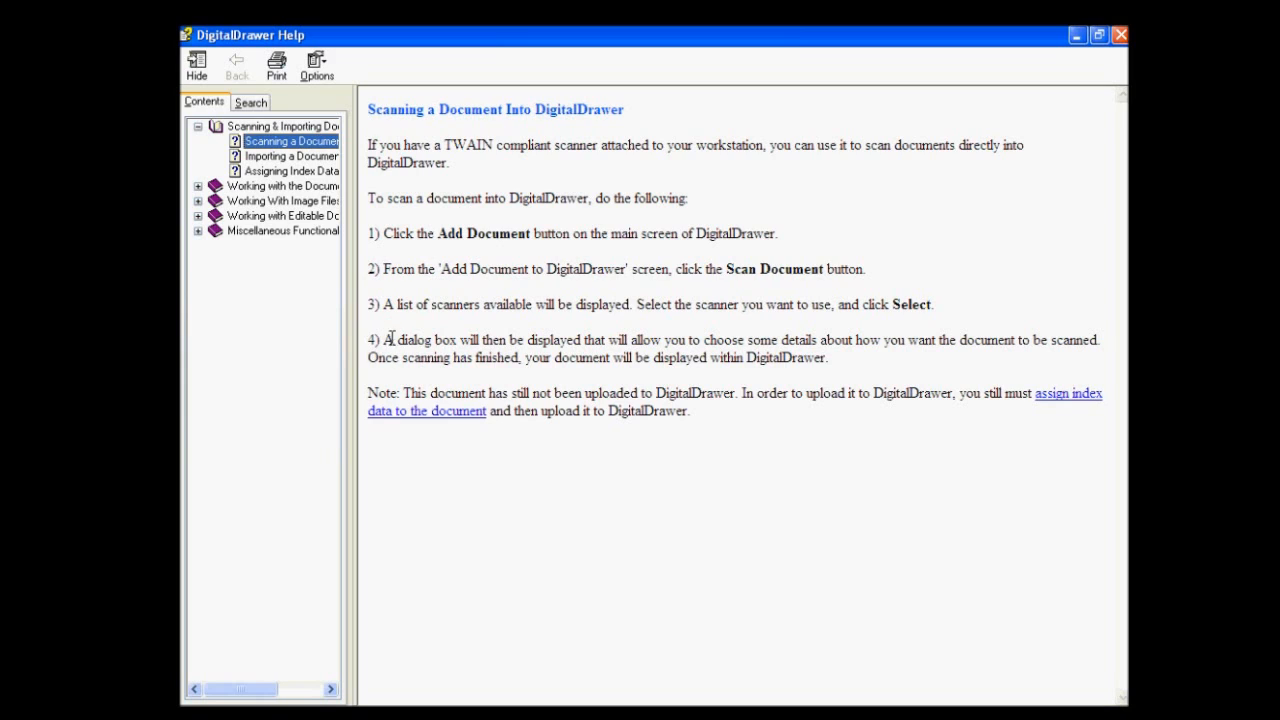